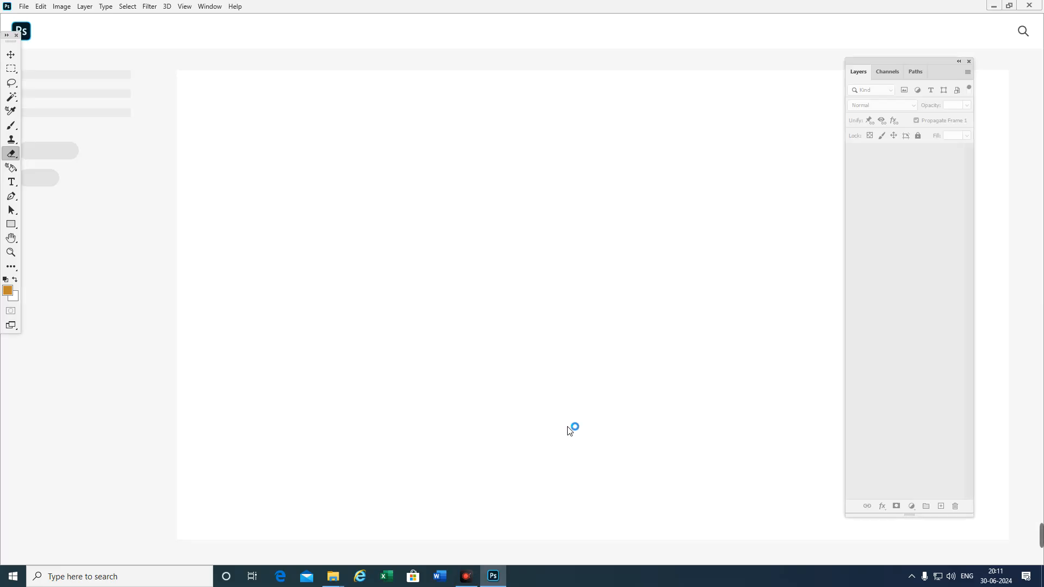
- Open 3D Box Template YT.psd, CHOCO BARFI 200G AW1_For You Tube 1.psd and CHOCO BARFI 200G AW1_For You Tube 2.psd together
{"action": "left_click", "coordinate": [24, 7]}
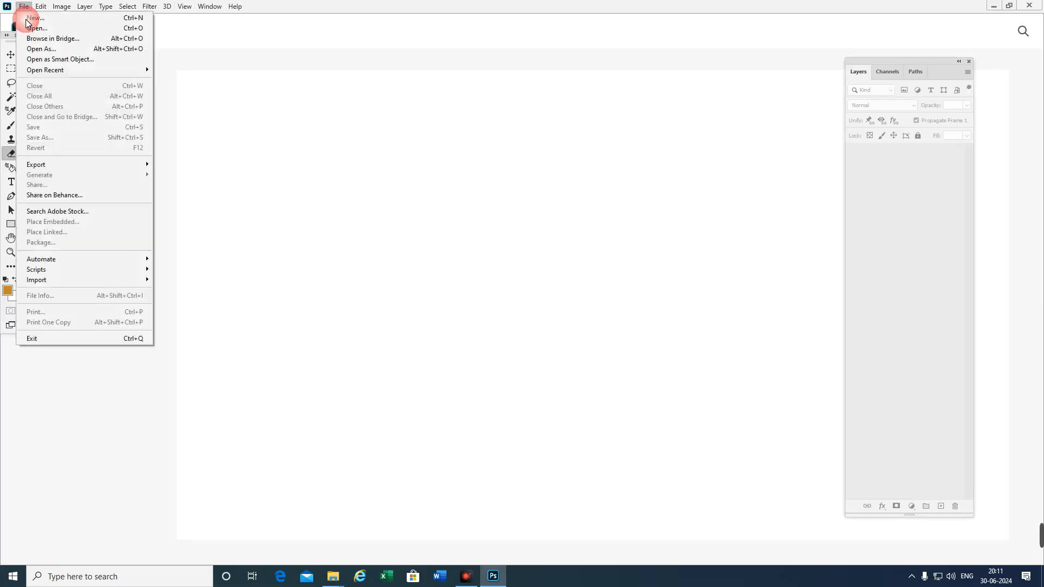
{"action": "left_click", "coordinate": [22, 25]}
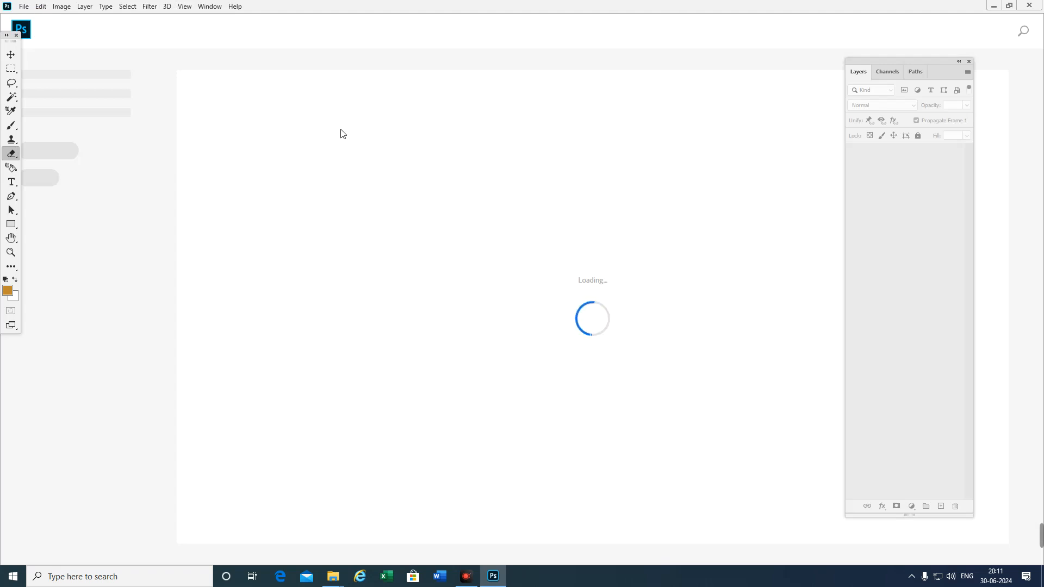
{"action": "left_click", "coordinate": [24, 7]}
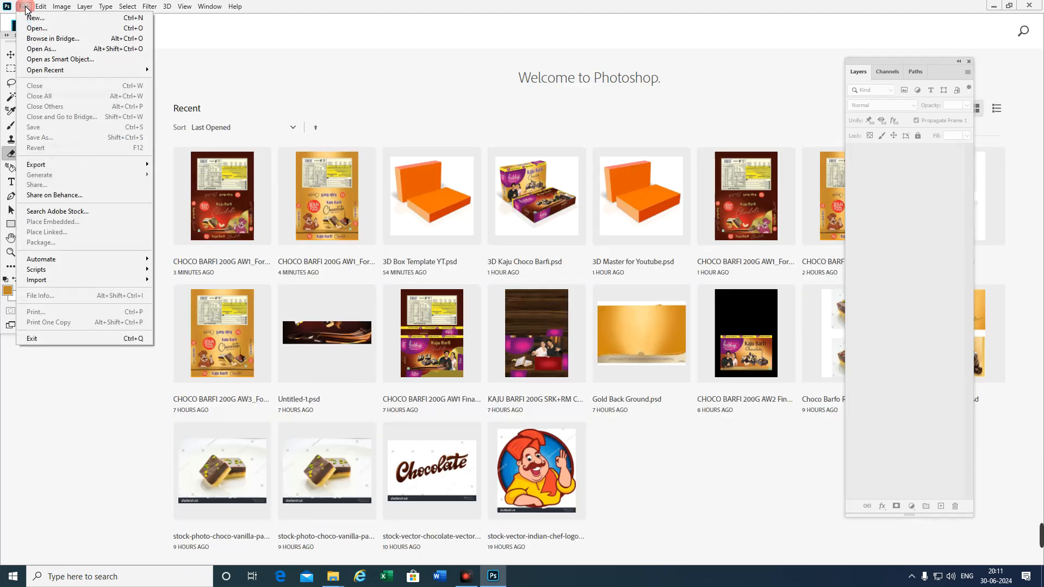
{"action": "left_click", "coordinate": [22, 25]}
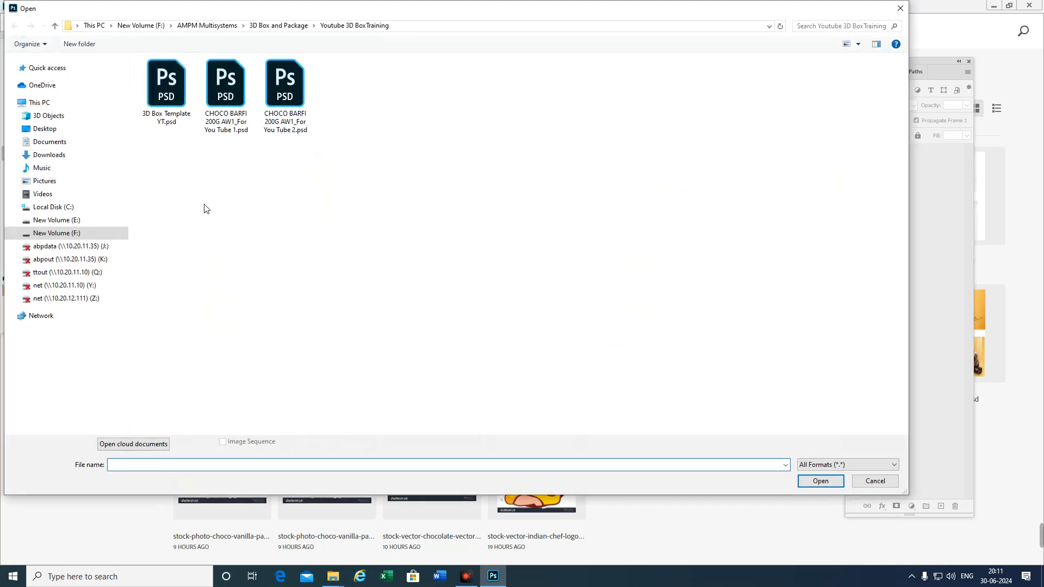
{"action": "left_click_drag", "start_coordinate": [170, 196], "coordinate": [405, 85]}
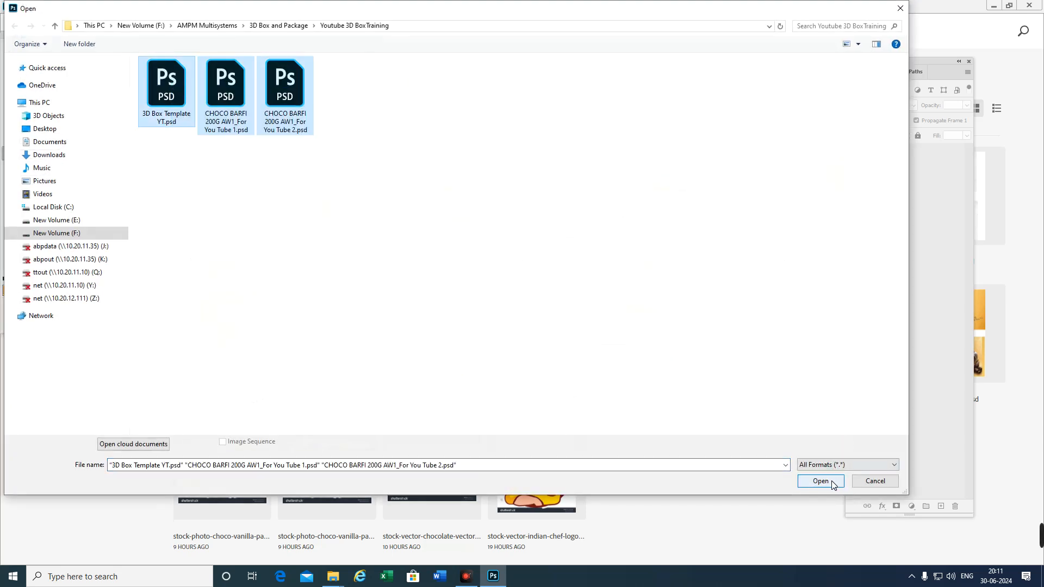
{"action": "left_click", "coordinate": [821, 481]}
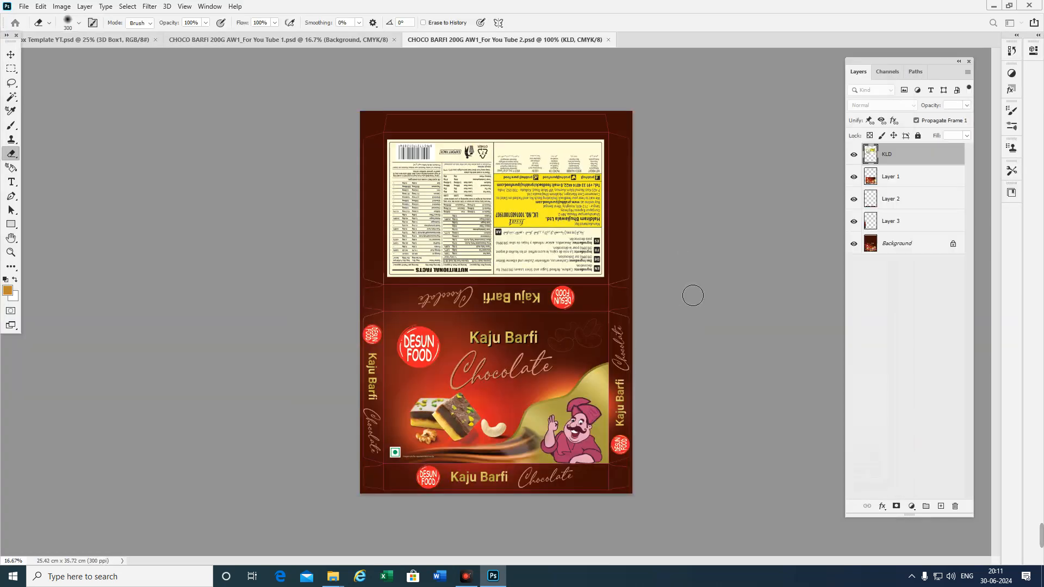
- Review both Choco Barfi artworks, the 3D box template and the contents of its 3D Box1 and 3D Box2 groups
{"action": "left_click", "coordinate": [278, 42]}
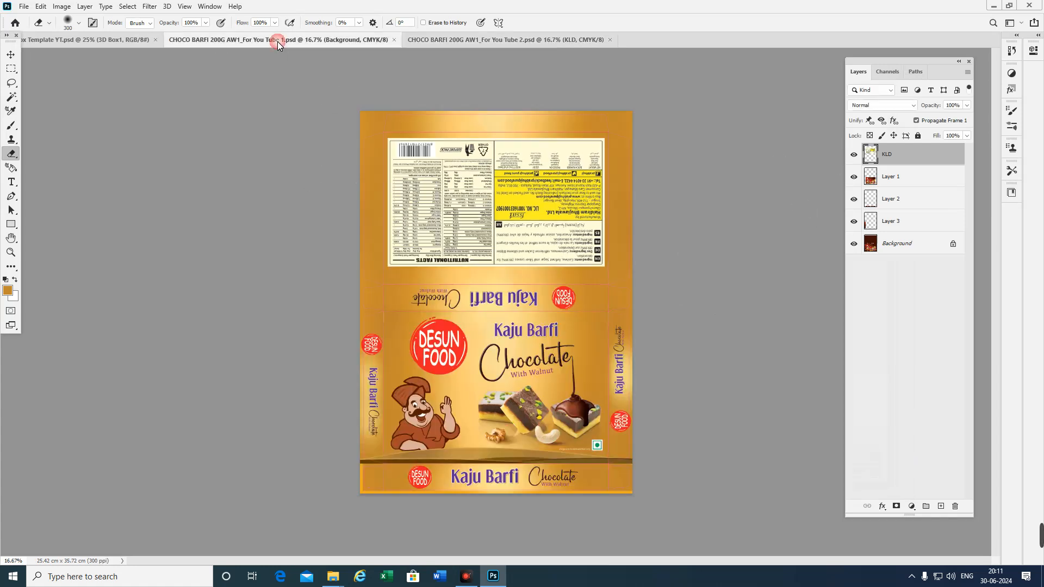
{"action": "left_click", "coordinate": [472, 38]}
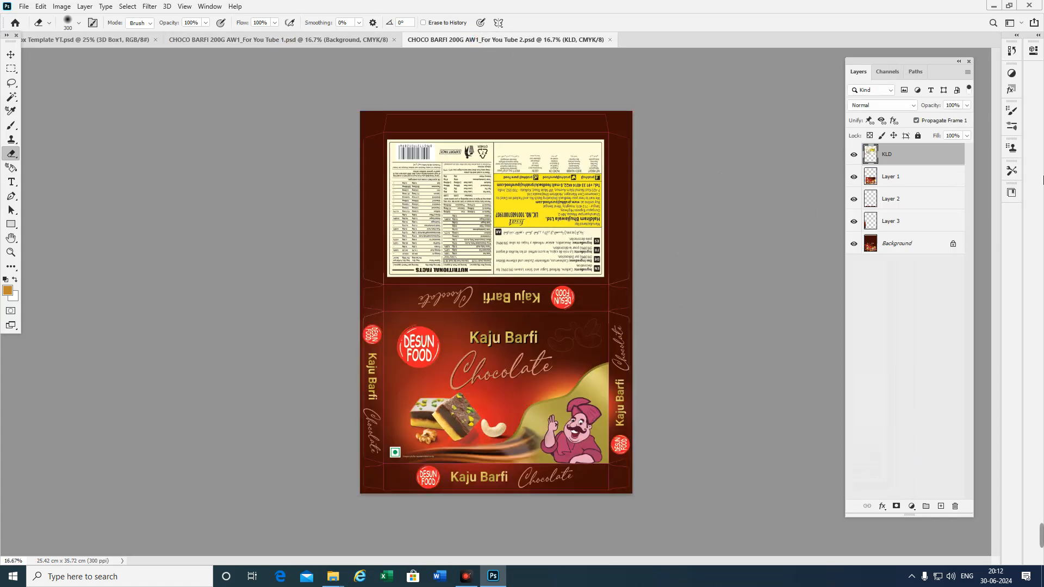
{"action": "left_click", "coordinate": [88, 39]}
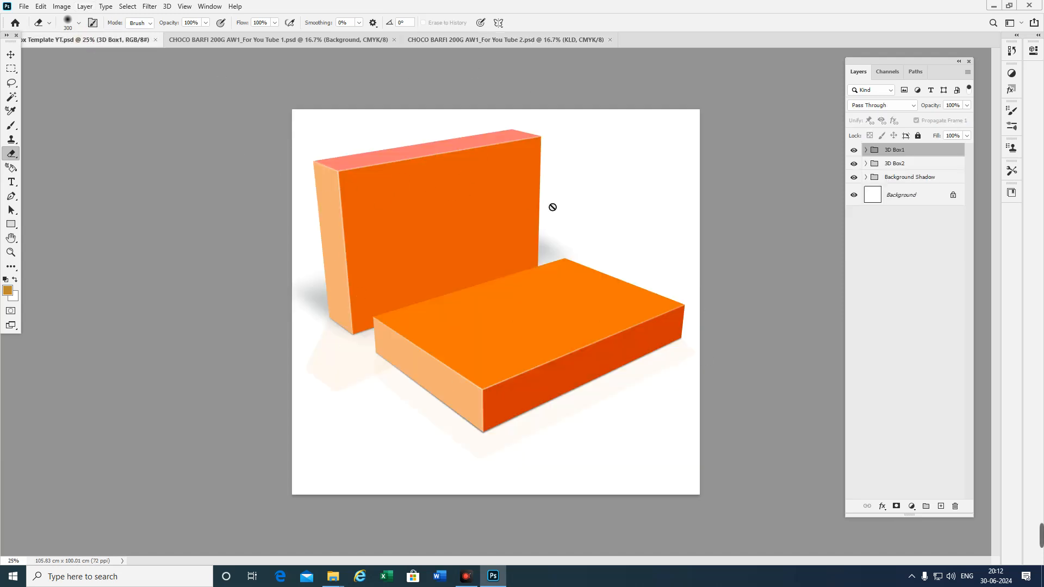
{"action": "left_click", "coordinate": [866, 150]}
{"action": "left_click", "coordinate": [867, 151]}
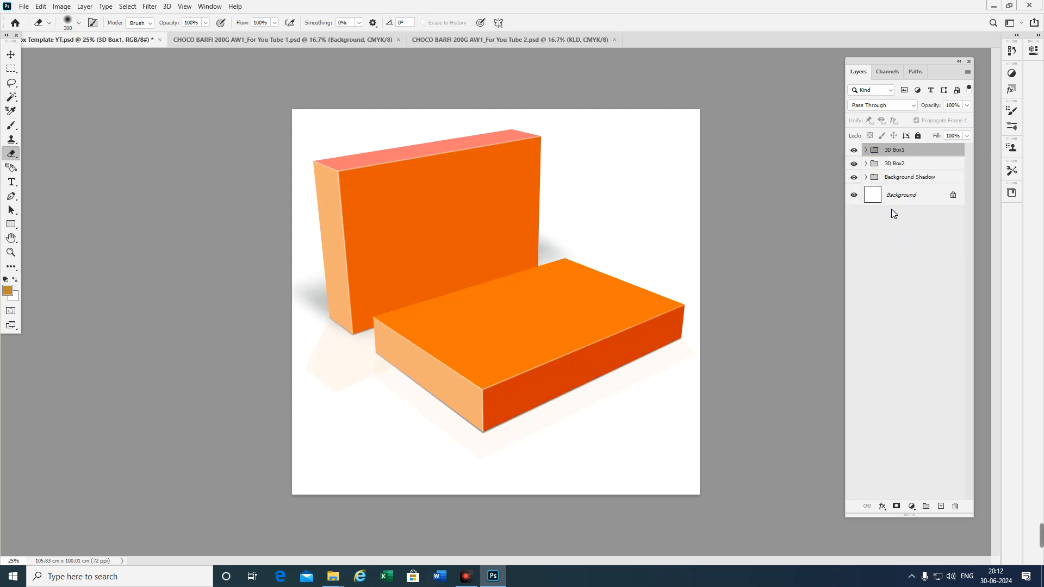
{"action": "left_click", "coordinate": [867, 163]}
{"action": "left_click", "coordinate": [866, 164]}
- In CHOCO BARFI 200G AW1_For You Tube 1.psd, select the narrow panel above the front using Layer 51's outlines and copy it from Background to a new layer
{"action": "left_click", "coordinate": [249, 39]}
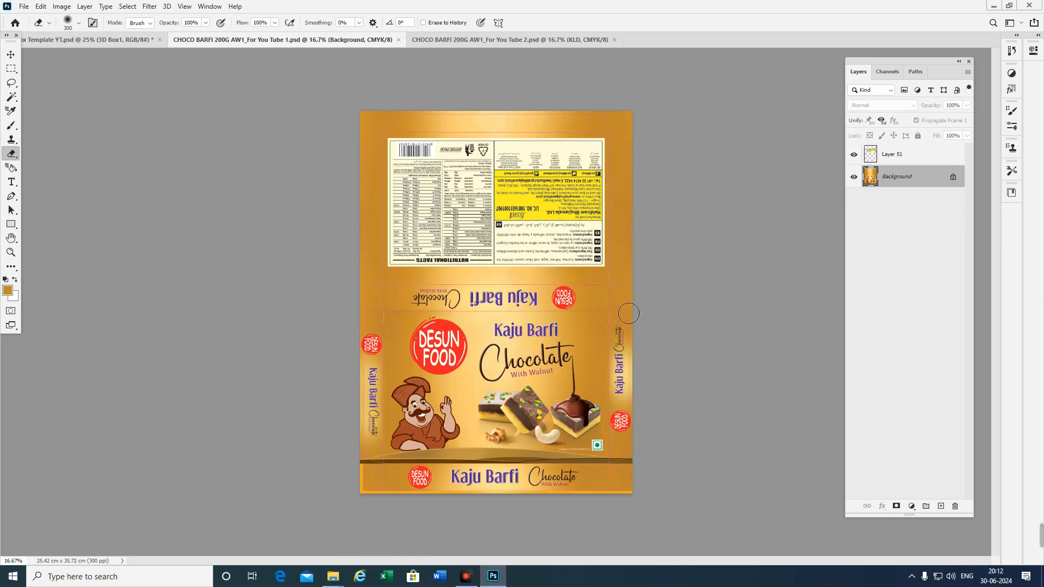
{"action": "left_click", "coordinate": [913, 158]}
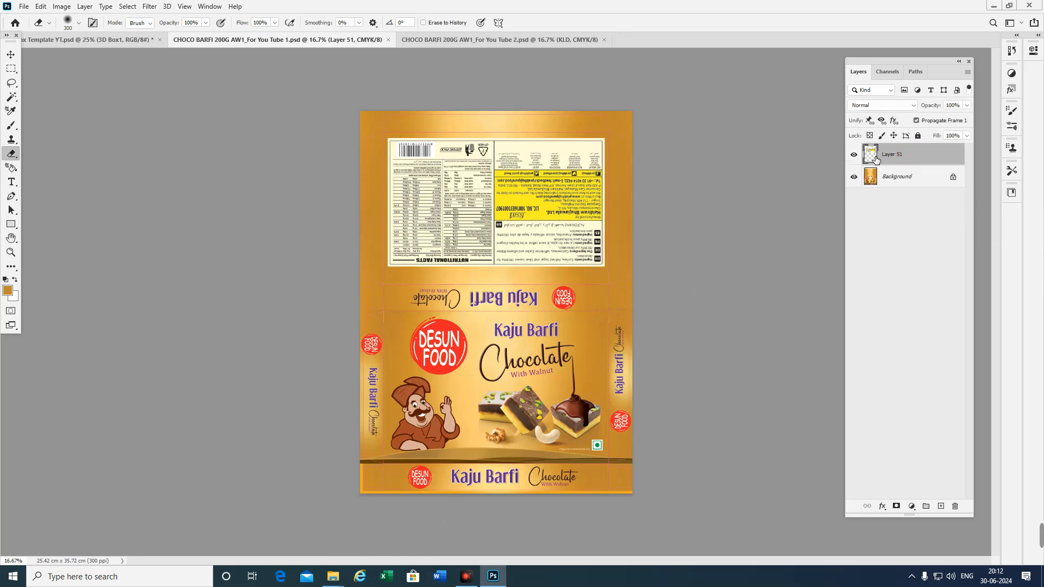
{"action": "left_click", "coordinate": [12, 97]}
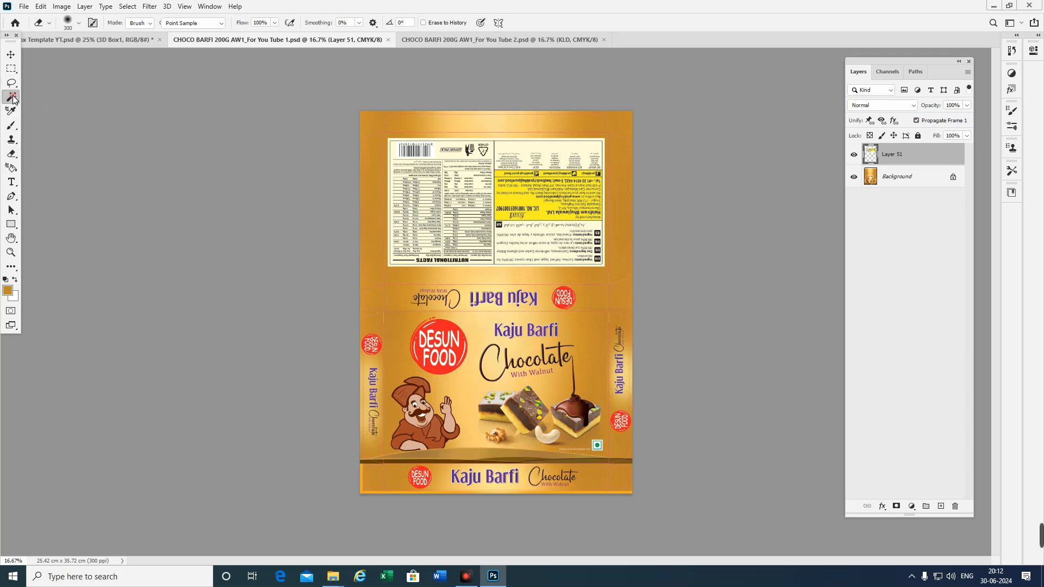
{"action": "scroll", "coordinate": [497, 365], "scroll_direction": "up", "scroll_amount": 3}
{"action": "left_click_drag", "start_coordinate": [542, 361], "coordinate": [555, 285]}
{"action": "left_click", "coordinate": [625, 206]}
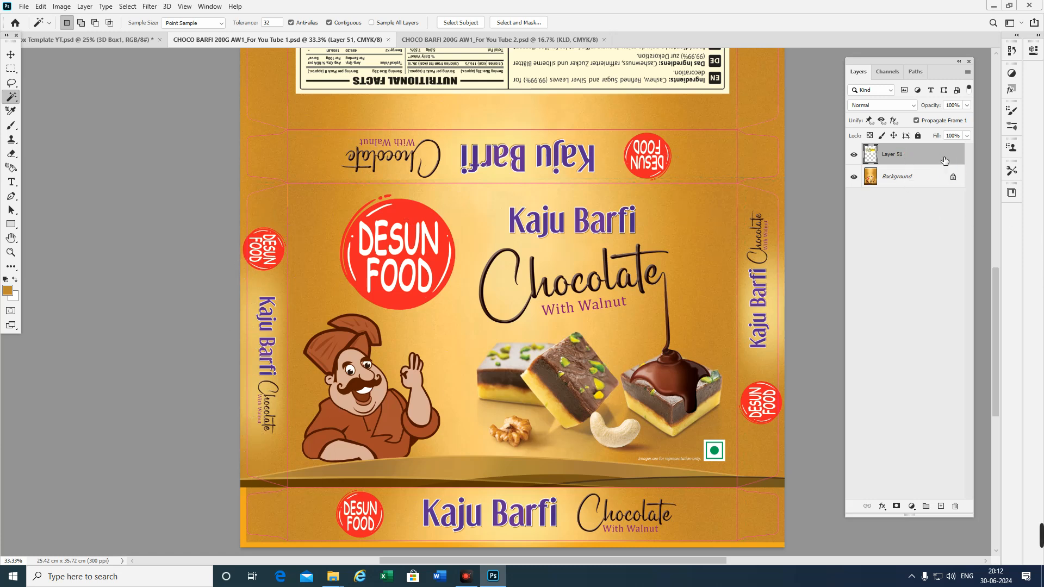
{"action": "left_click", "coordinate": [461, 137]}
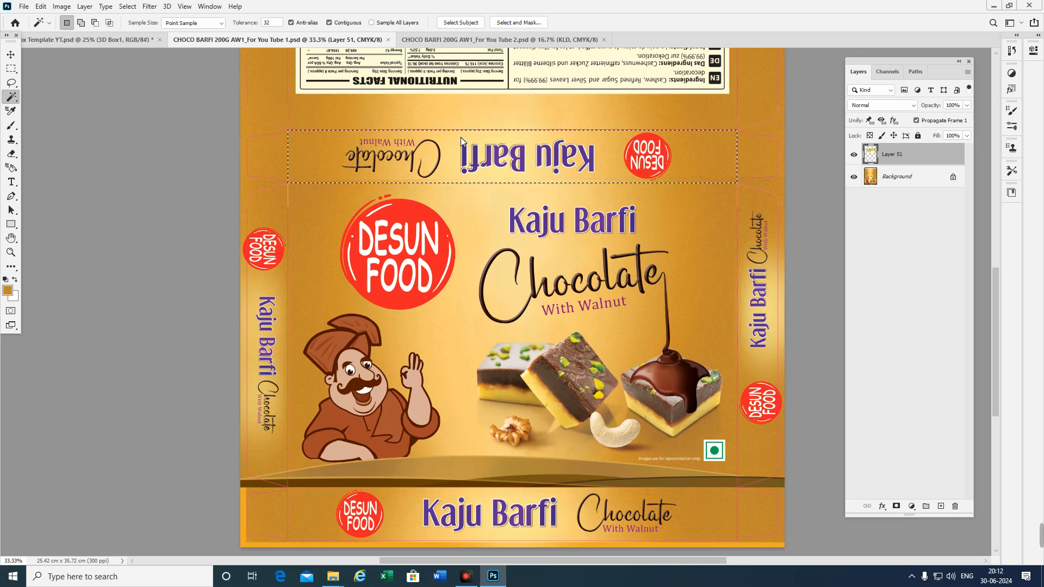
{"action": "left_click", "coordinate": [903, 181]}
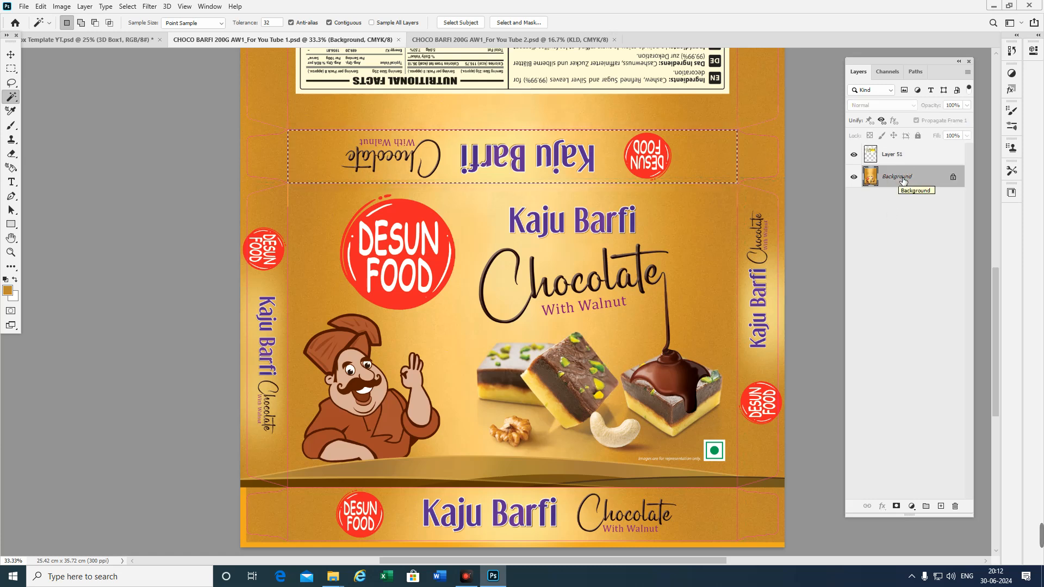
{"action": "key", "text": "ctrl+j"}
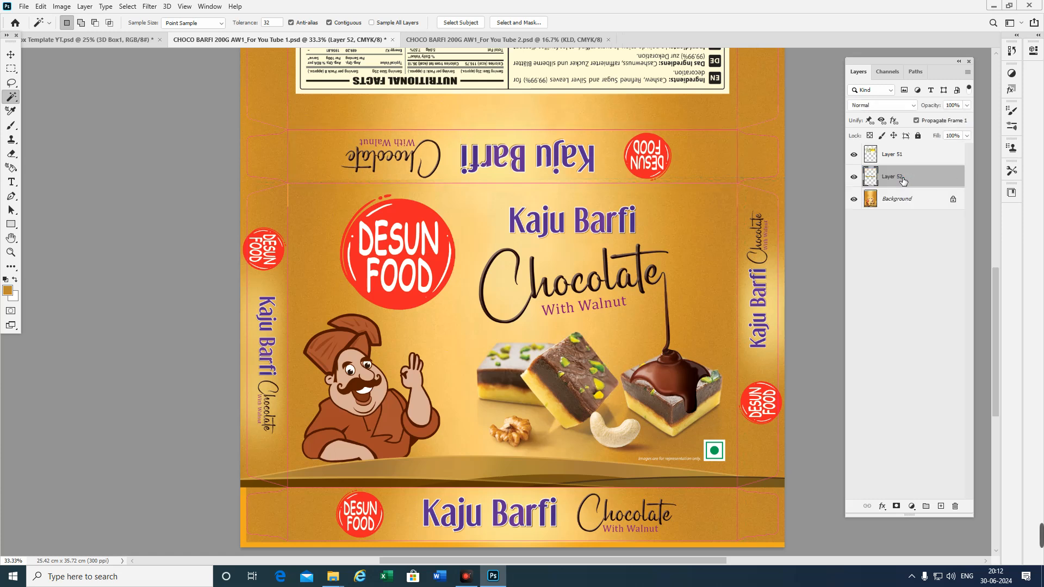
- Select the large front panel using Layer 51's outlines with the Magic Wand and copy it from Background to a new layer
{"action": "left_click", "coordinate": [899, 157]}
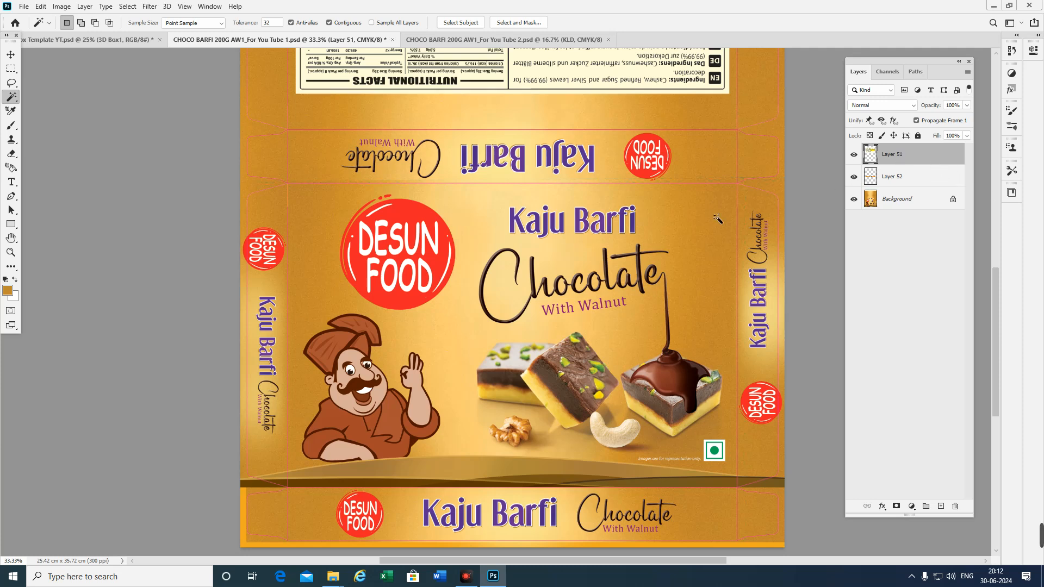
{"action": "left_click", "coordinate": [321, 197]}
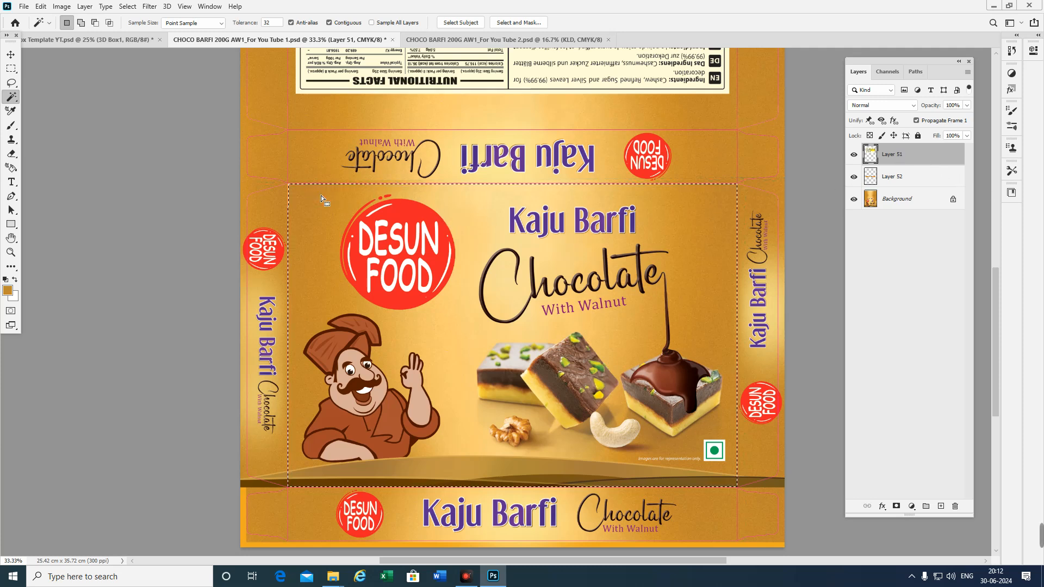
{"action": "left_click", "coordinate": [927, 201]}
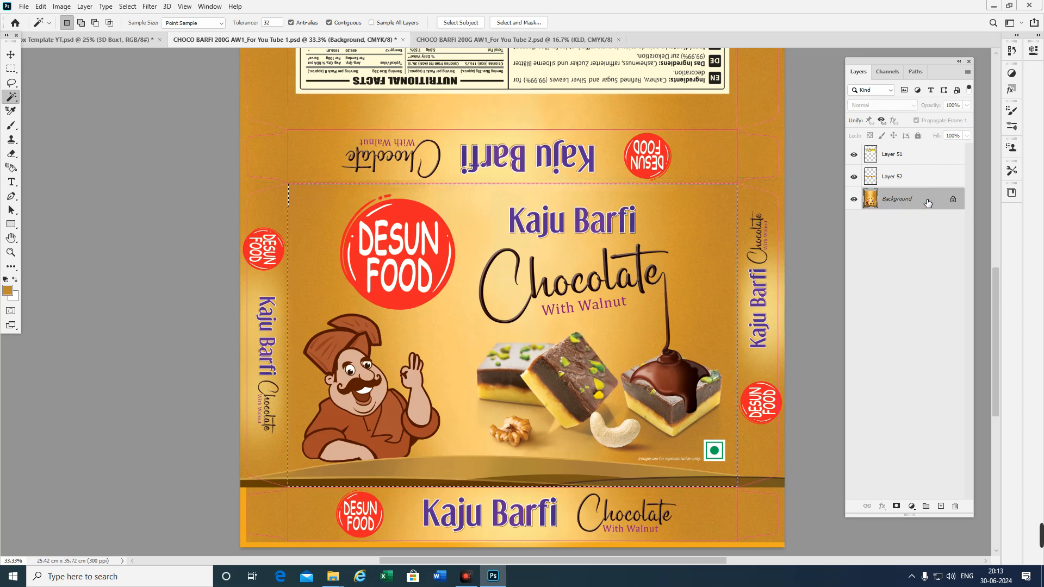
{"action": "key", "text": "ctrl+j"}
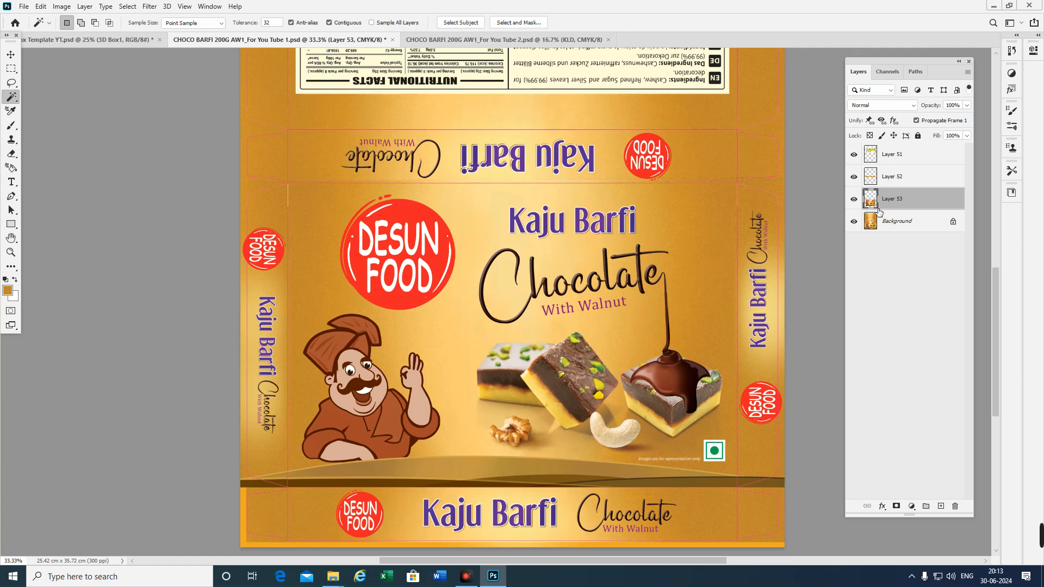
{"action": "left_click", "coordinate": [871, 179], "text": "ctrl"}
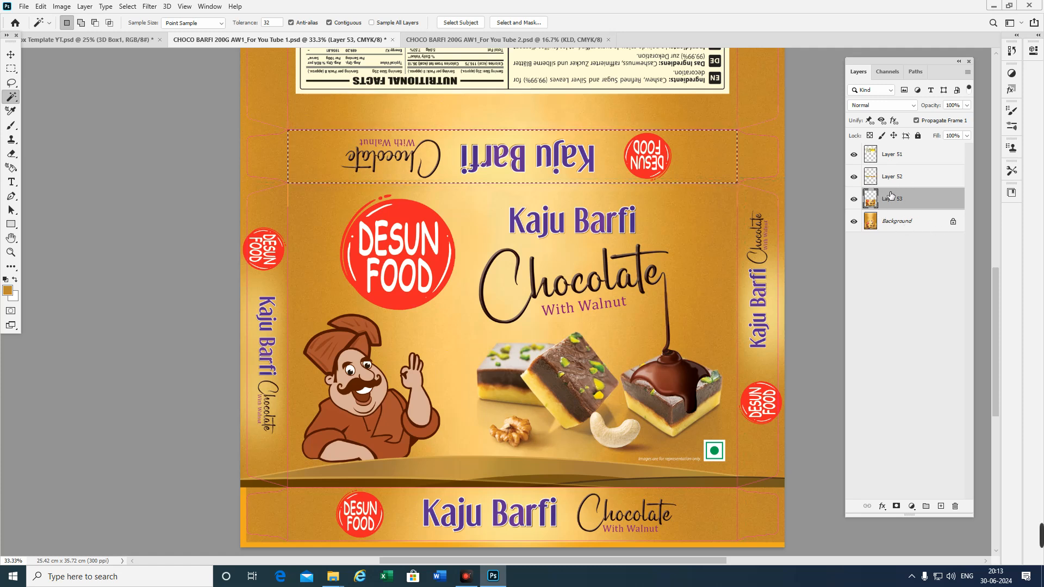
{"action": "left_click", "coordinate": [894, 157], "text": "ctrl"}
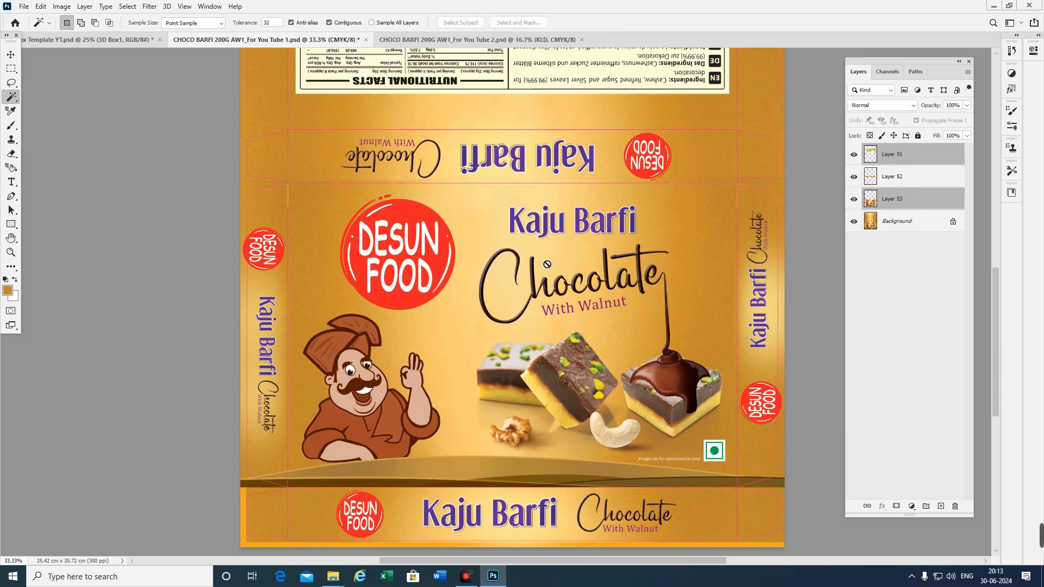
{"action": "left_click", "coordinate": [481, 233]}
{"action": "left_click", "coordinate": [514, 213]}
- Select the front panel area on Layer 51 and shift the selection outline left until its right edge meets the left side panel's fold line
{"action": "left_click", "coordinate": [946, 155]}
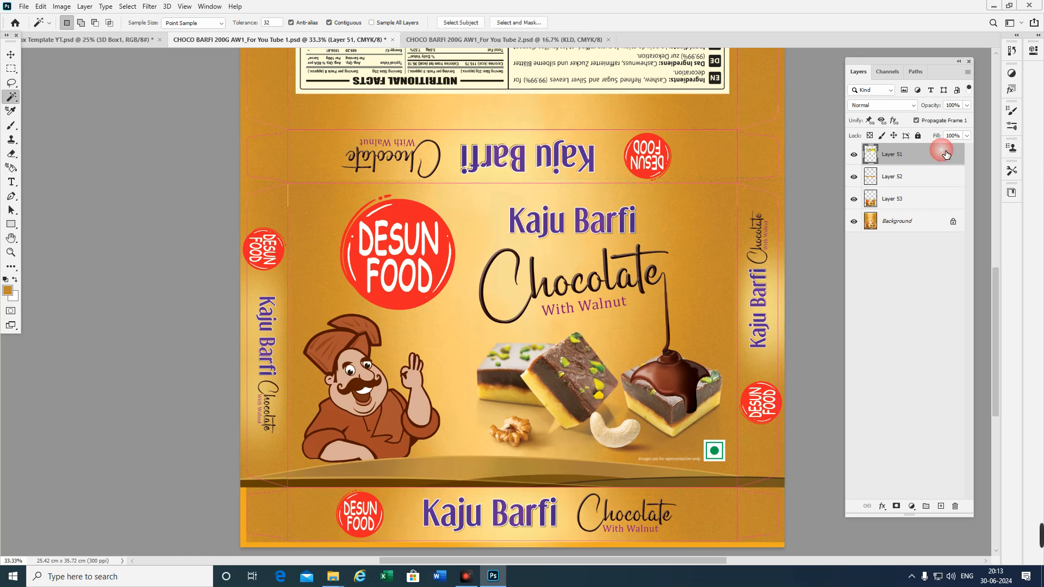
{"action": "left_click", "coordinate": [405, 328]}
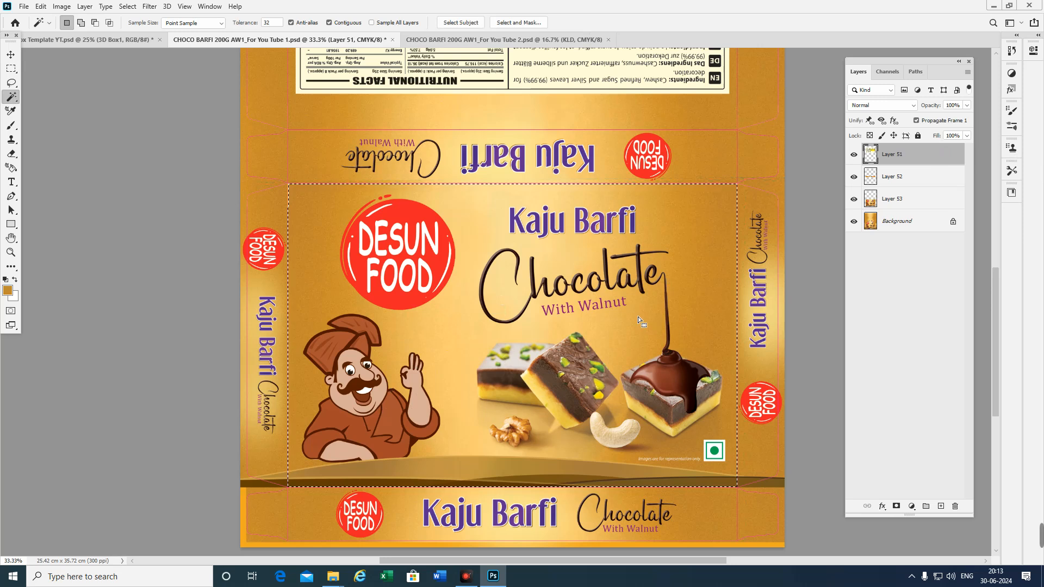
{"action": "left_click_drag", "start_coordinate": [691, 318], "coordinate": [241, 315]}
{"action": "left_click_drag", "start_coordinate": [167, 273], "coordinate": [435, 243]}
- Try to narrow the shifted selection to 9.84% width over the left side panel with Free Transform, and undo it
{"action": "key", "text": "ctrl+t"}
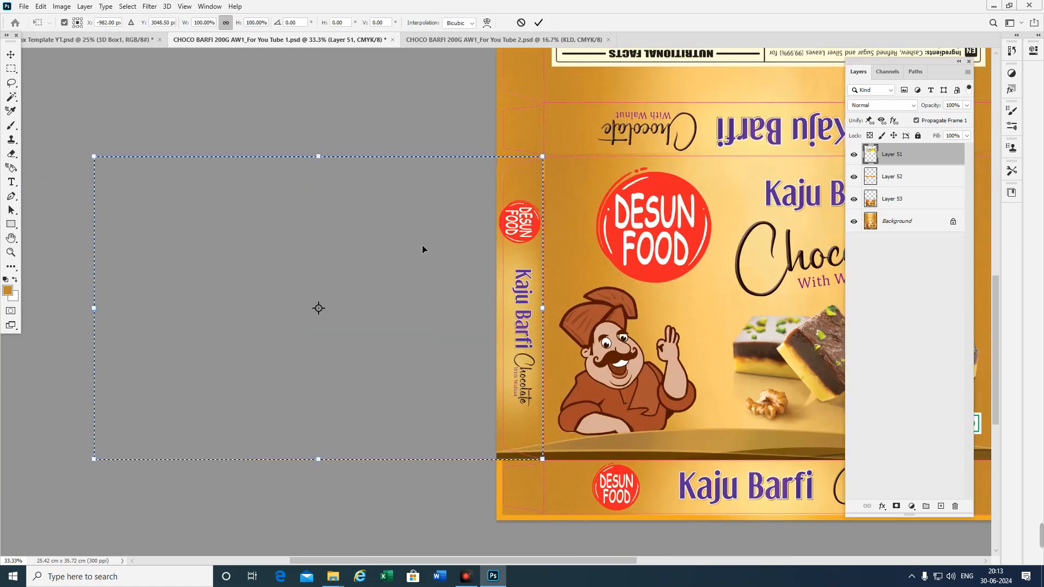
{"action": "left_click_drag", "start_coordinate": [102, 314], "coordinate": [505, 355]}
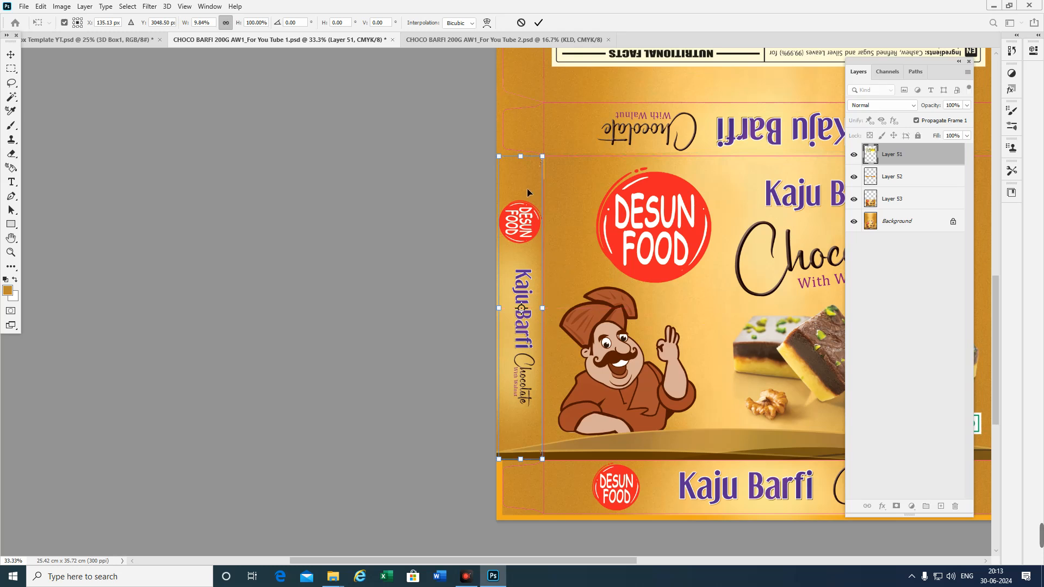
{"action": "key", "text": "Return"}
{"action": "key", "text": "w"}
{"action": "key", "text": "ctrl+z"}
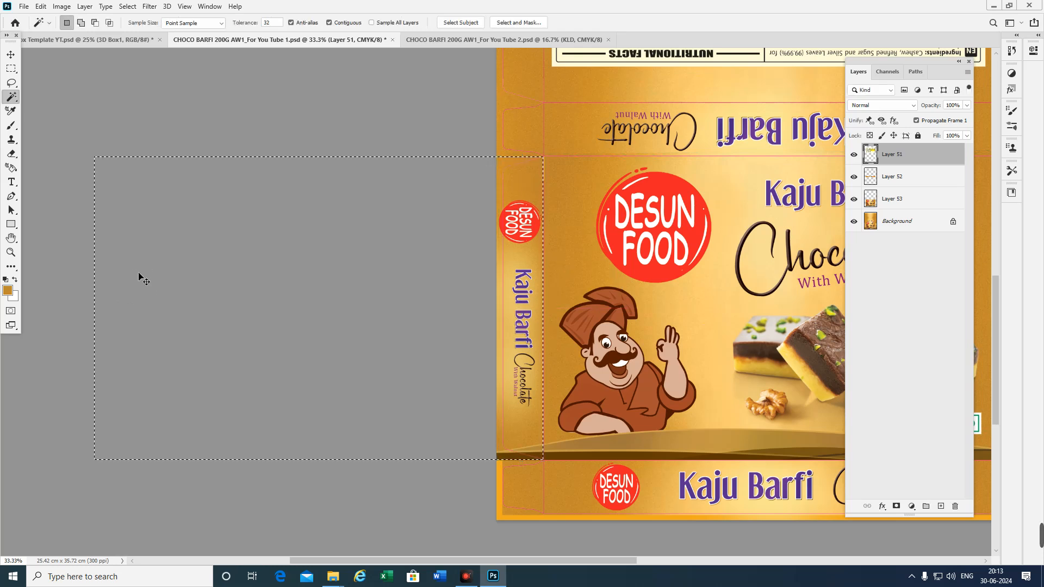
- Try again to fit the selection to the left side panel with Free Transform at 9.72% width, and revert it
{"action": "key", "text": "ctrl+t"}
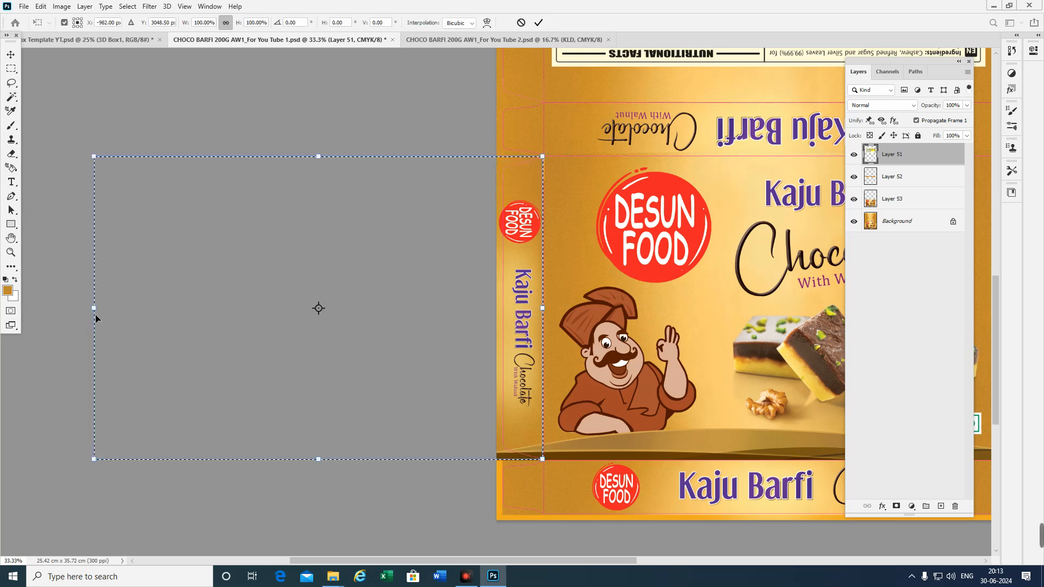
{"action": "left_click_drag", "start_coordinate": [99, 313], "coordinate": [492, 317]}
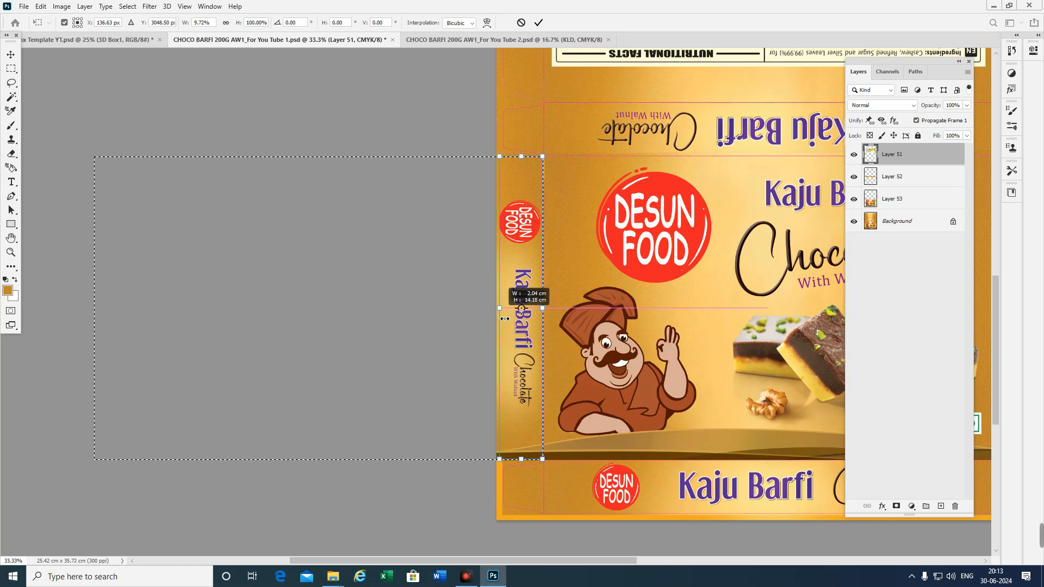
{"action": "left_click_drag", "start_coordinate": [505, 318], "coordinate": [504, 318]}
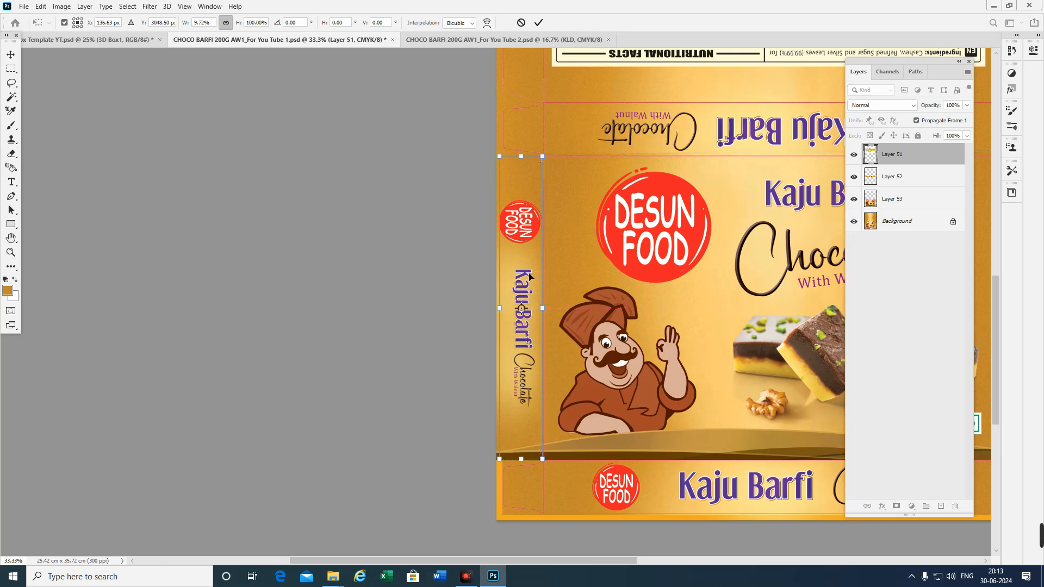
{"action": "key", "text": "Return"}
{"action": "key", "text": "w"}
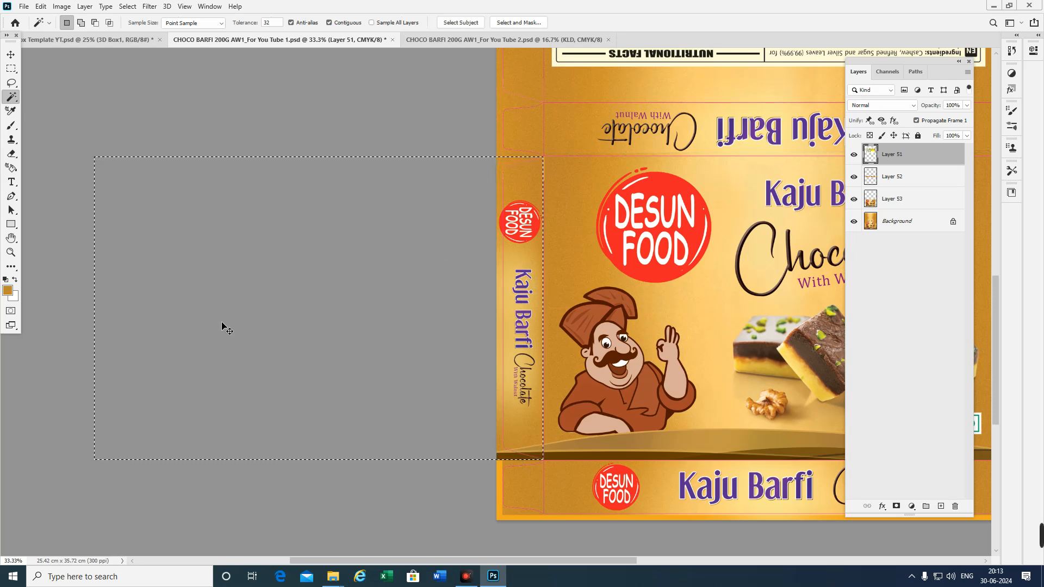
- Narrow the selection to 9.84% width with Transform Selection to fit the left side panel, and copy it from Background to a new layer
{"action": "key", "text": "ctrl+t"}
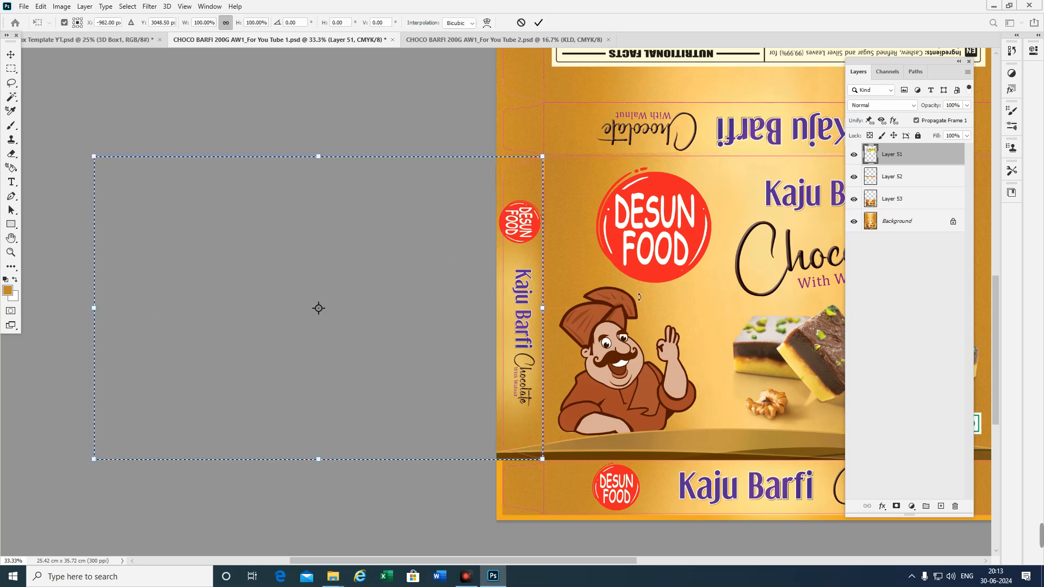
{"action": "left_click", "coordinate": [908, 183]}
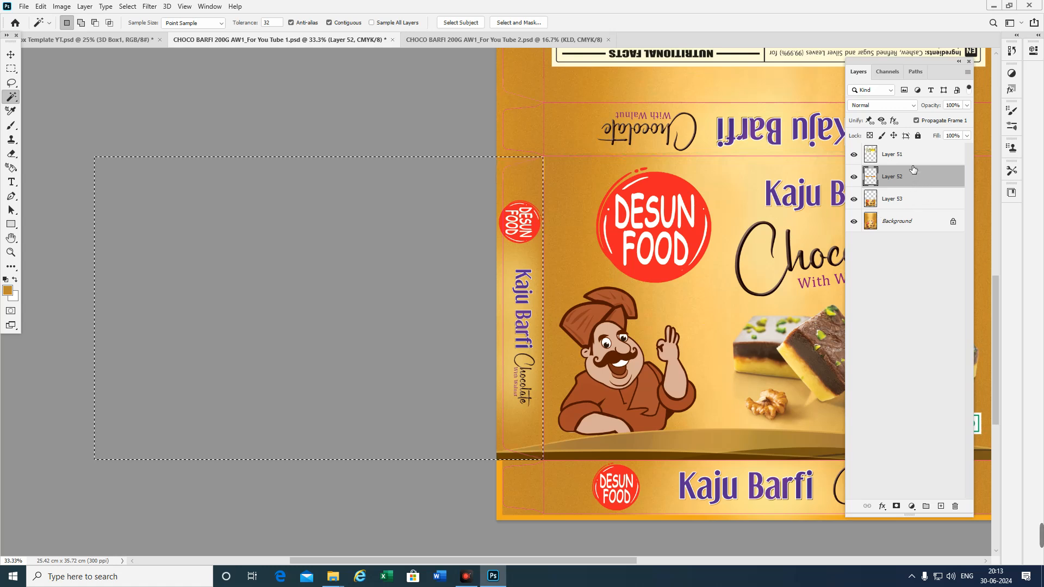
{"action": "left_click", "coordinate": [897, 228]}
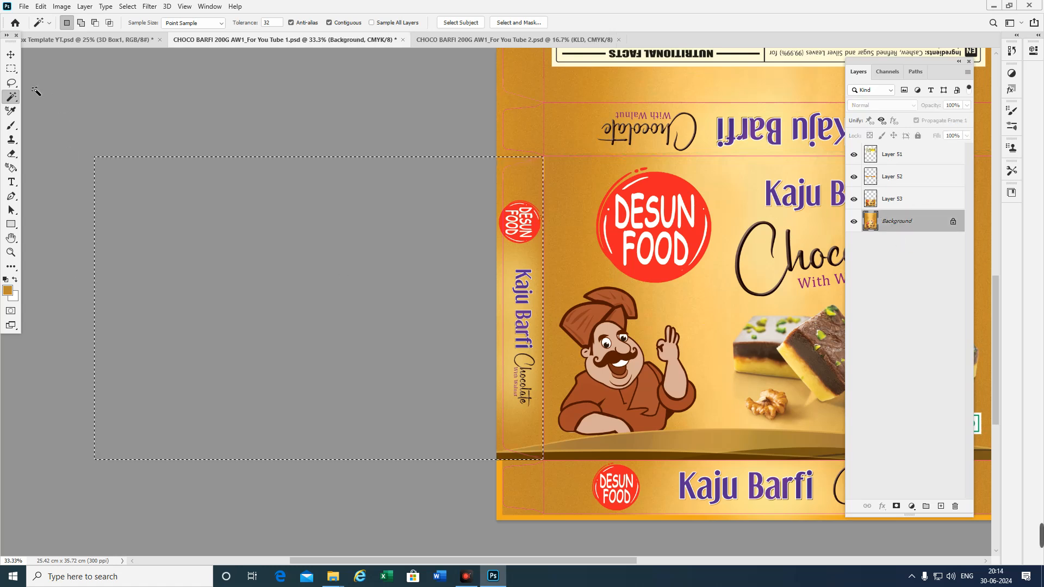
{"action": "left_click", "coordinate": [11, 69]}
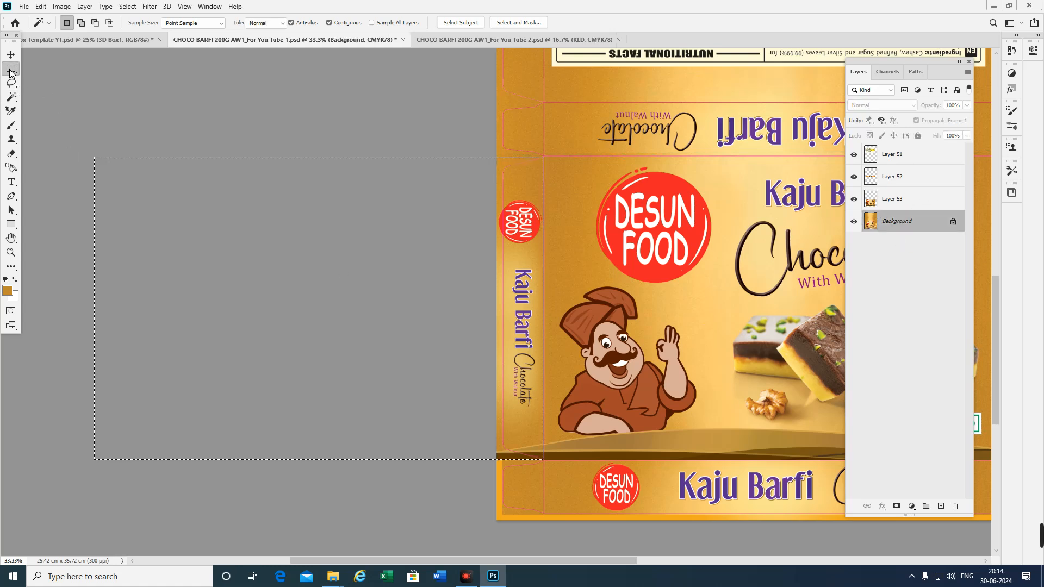
{"action": "left_click", "coordinate": [128, 7]}
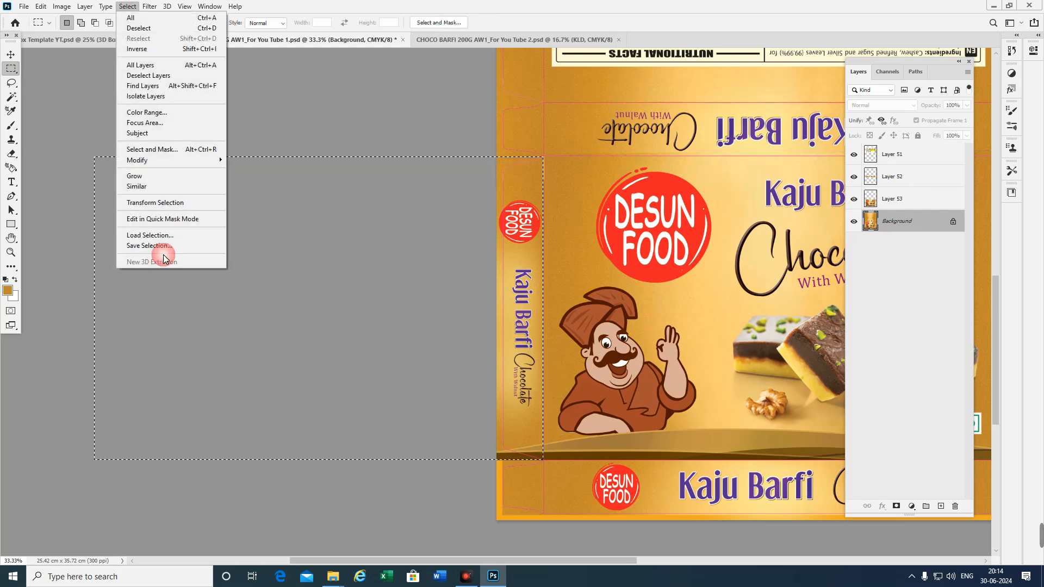
{"action": "left_click", "coordinate": [158, 204]}
{"action": "left_click_drag", "start_coordinate": [100, 312], "coordinate": [501, 345]}
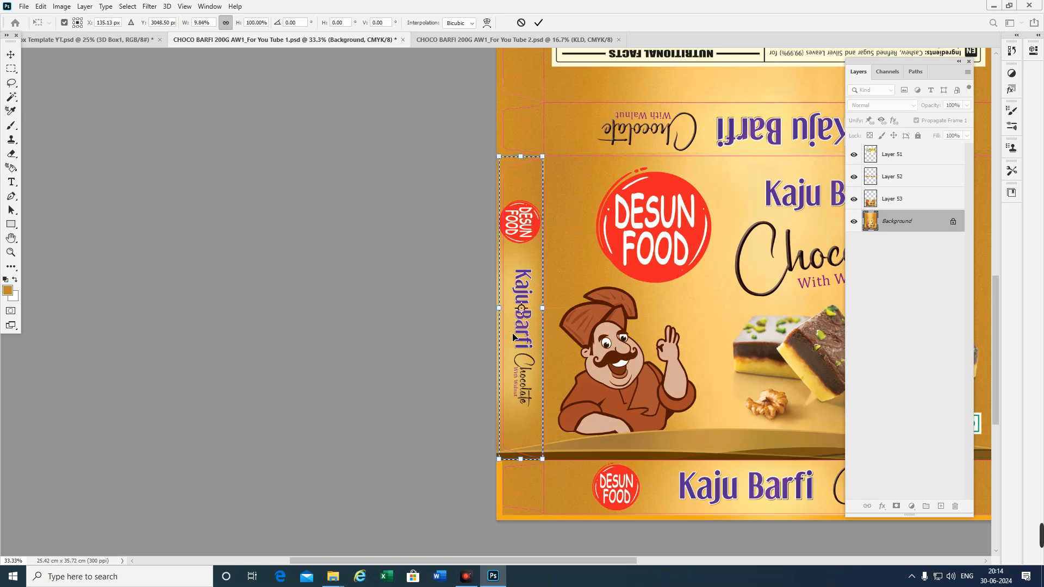
{"action": "key", "text": "Return"}
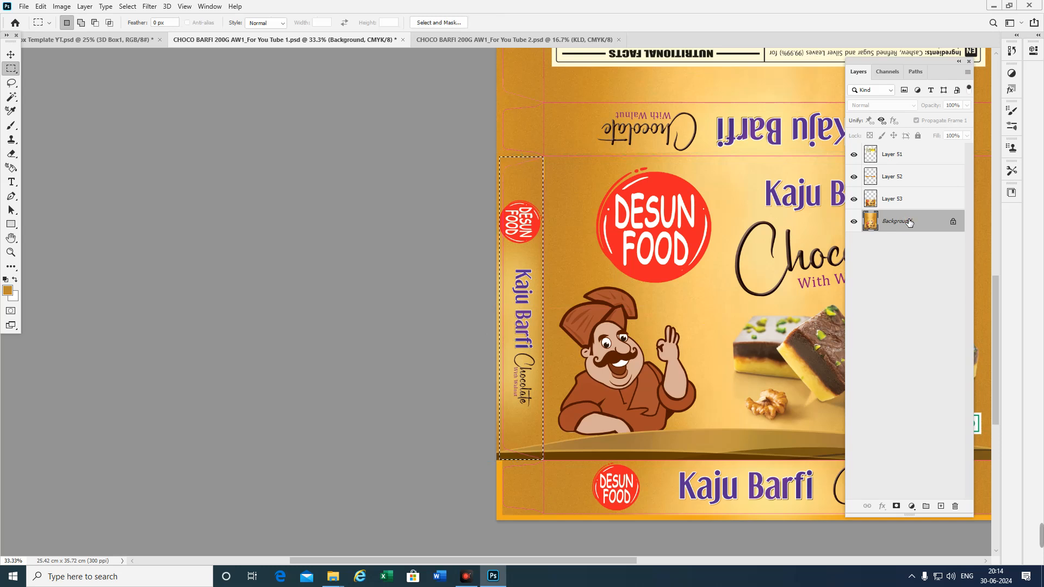
{"action": "key", "text": "ctrl+j"}
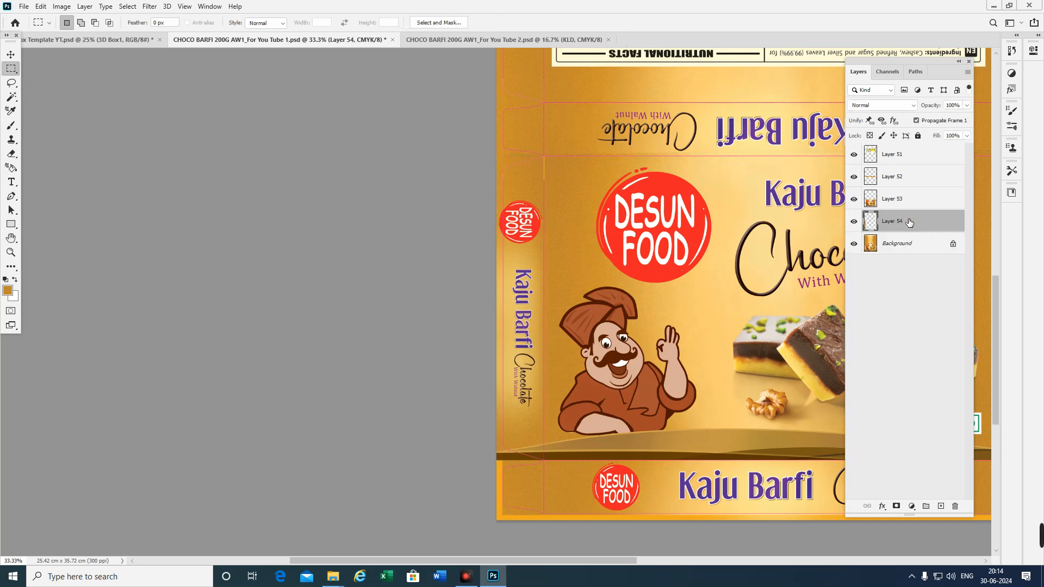
- Float the 3D Box Template YT.psd window, copy Layers 52, 53 and 54 from the gold artwork into it, and shift them down over the boxes
{"action": "left_click", "coordinate": [916, 180], "text": "shift"}
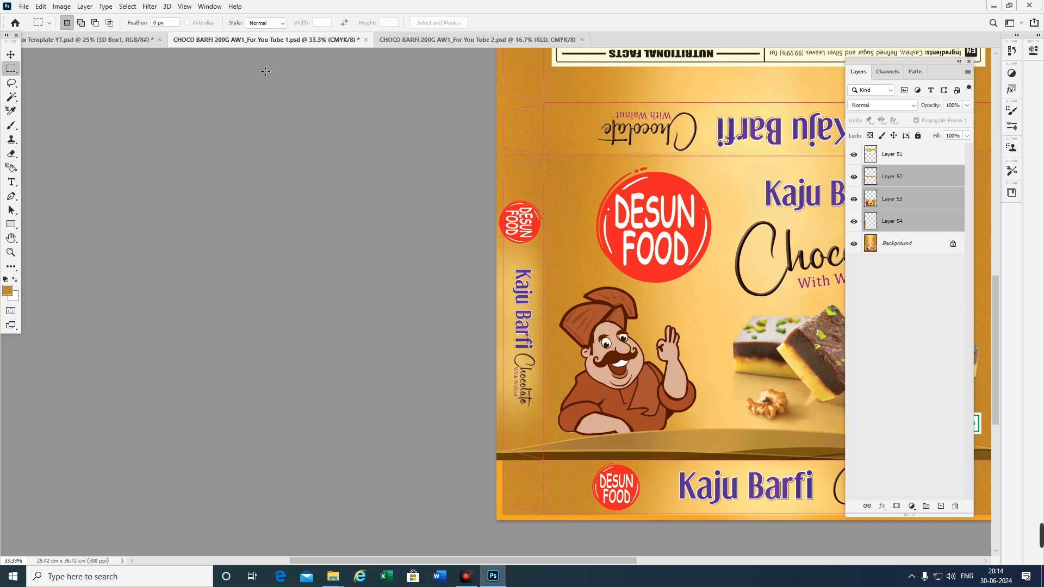
{"action": "left_click", "coordinate": [76, 40]}
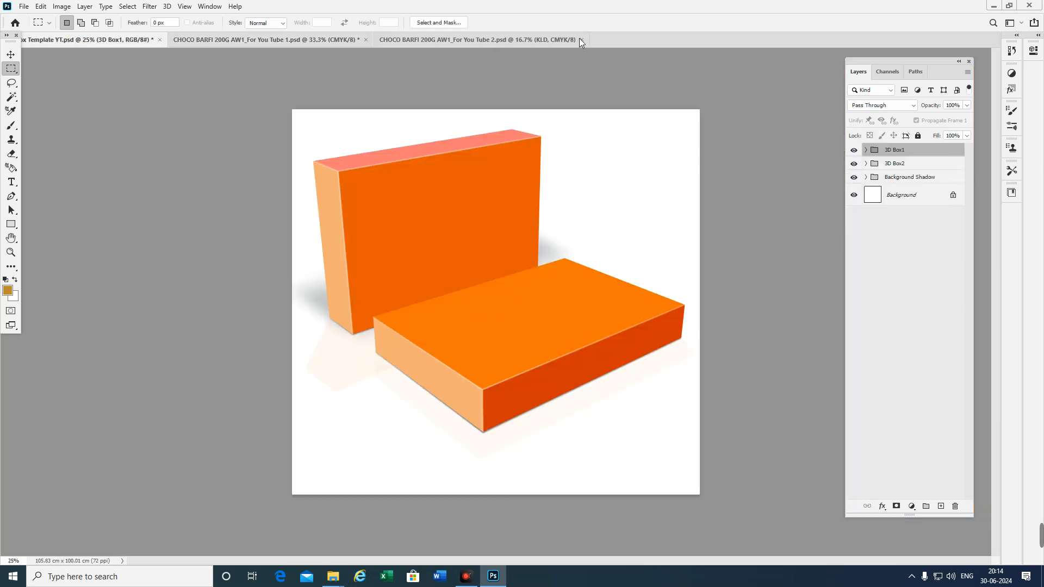
{"action": "left_click", "coordinate": [487, 36]}
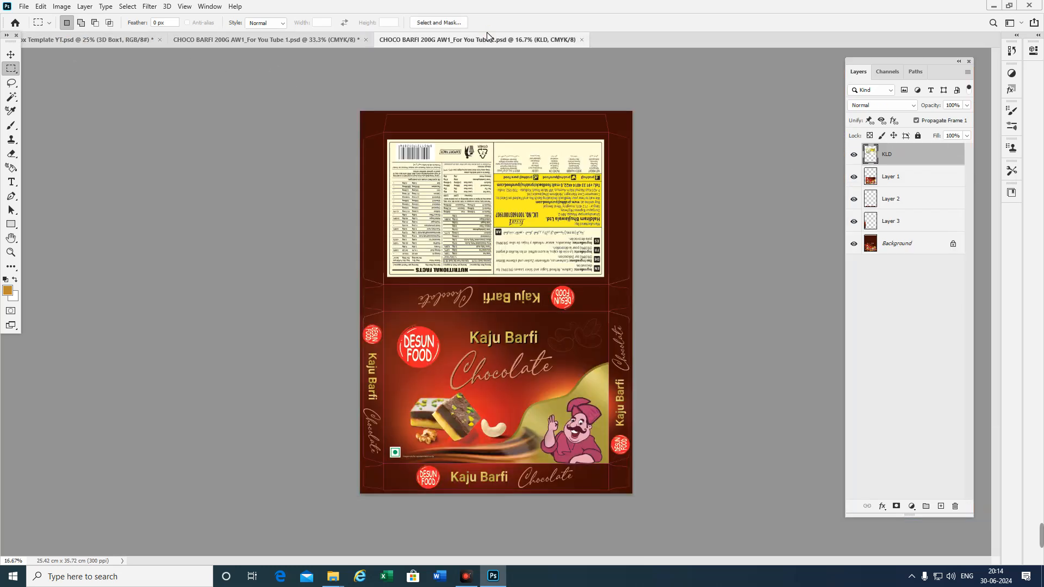
{"action": "left_click", "coordinate": [269, 40]}
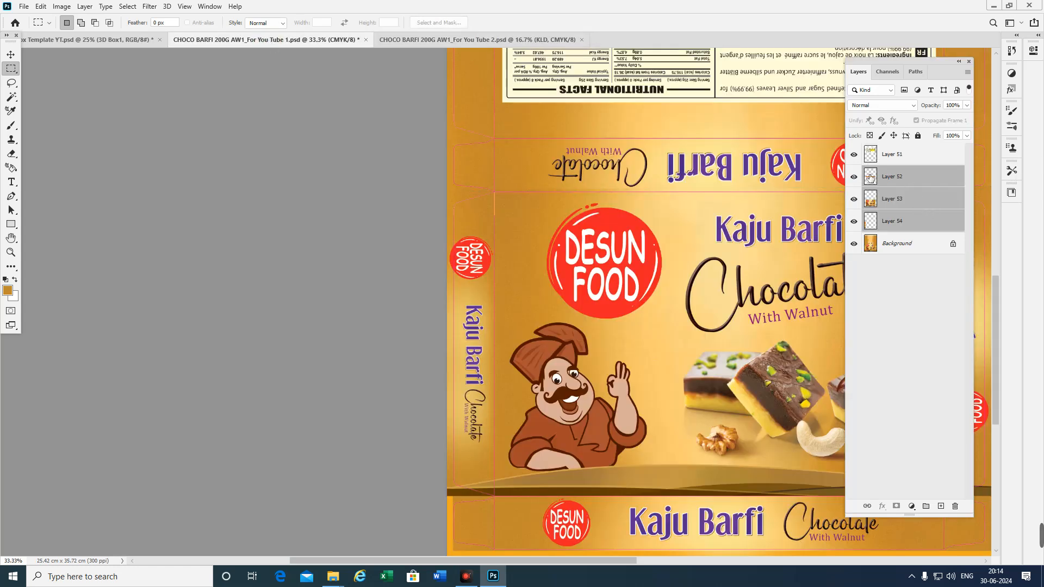
{"action": "left_click_drag", "start_coordinate": [67, 35], "coordinate": [130, 94]}
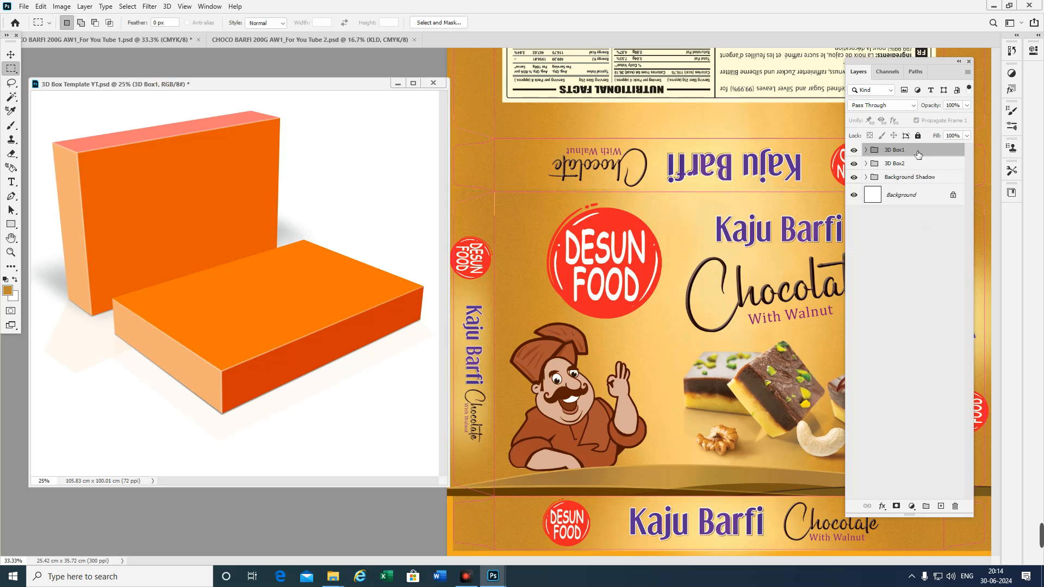
{"action": "left_click", "coordinate": [661, 315]}
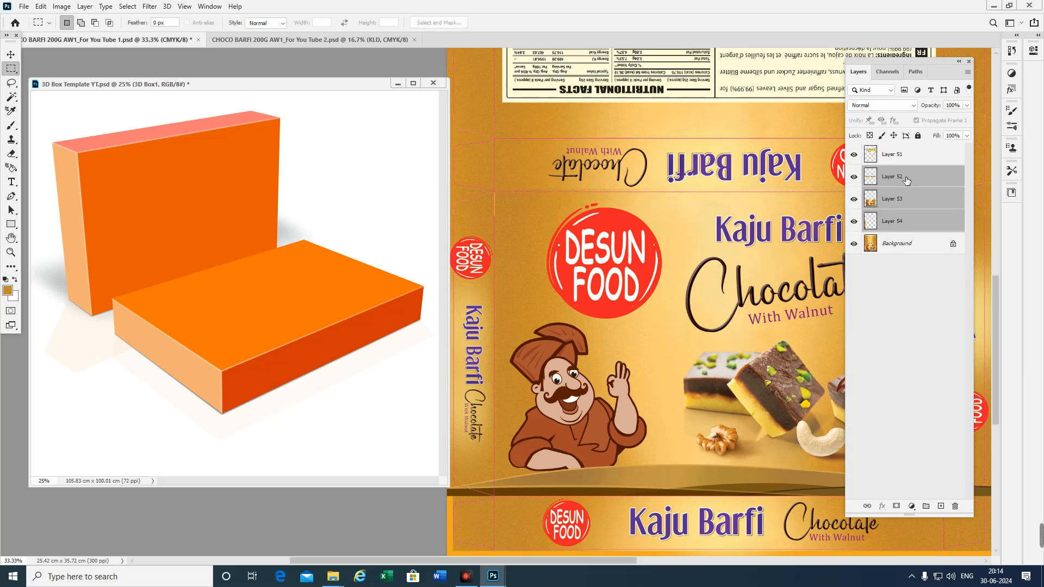
{"action": "left_click_drag", "start_coordinate": [913, 180], "coordinate": [305, 217]}
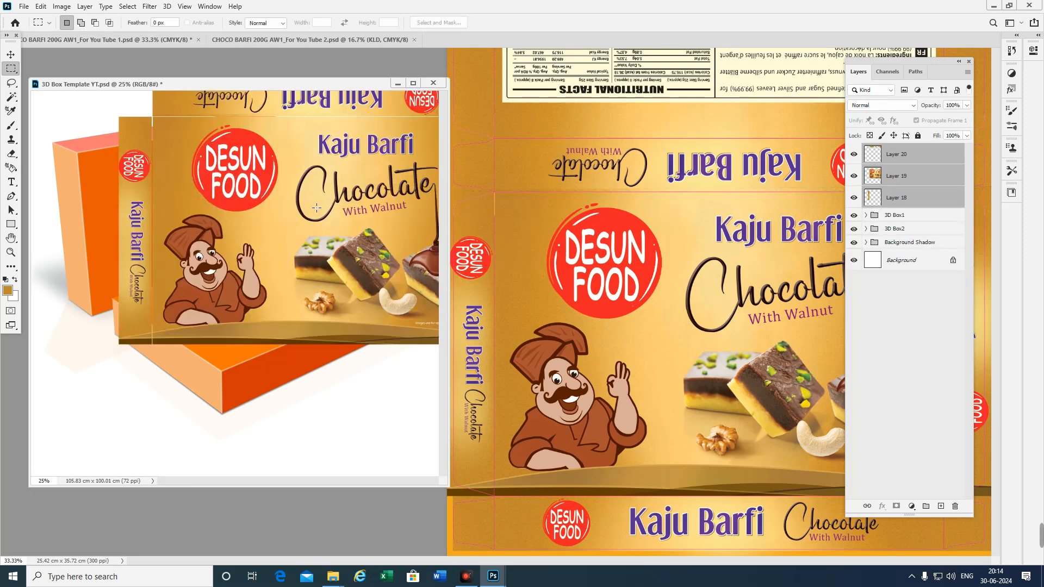
{"action": "left_click", "coordinate": [11, 54]}
{"action": "left_click_drag", "start_coordinate": [291, 177], "coordinate": [258, 229]}
{"action": "key", "text": "ctrl+t"}
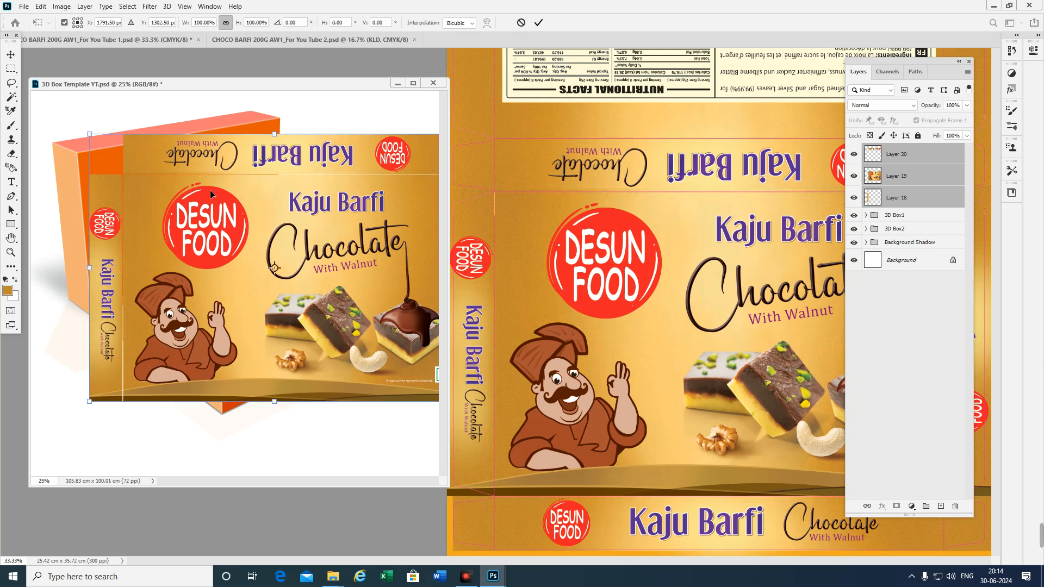
{"action": "left_click_drag", "start_coordinate": [89, 137], "coordinate": [186, 210]}
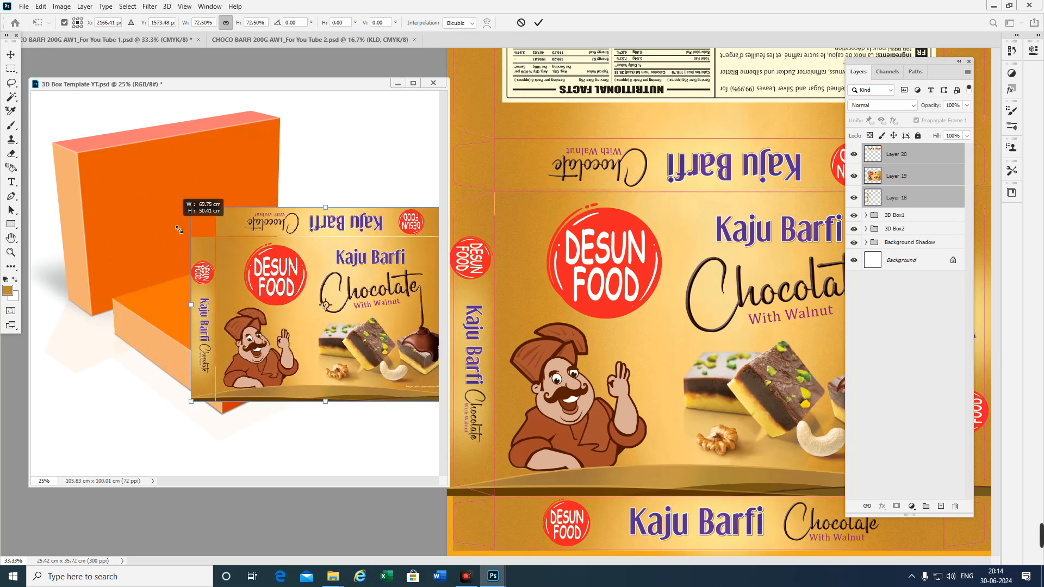
{"action": "left_click_drag", "start_coordinate": [297, 277], "coordinate": [288, 257]}
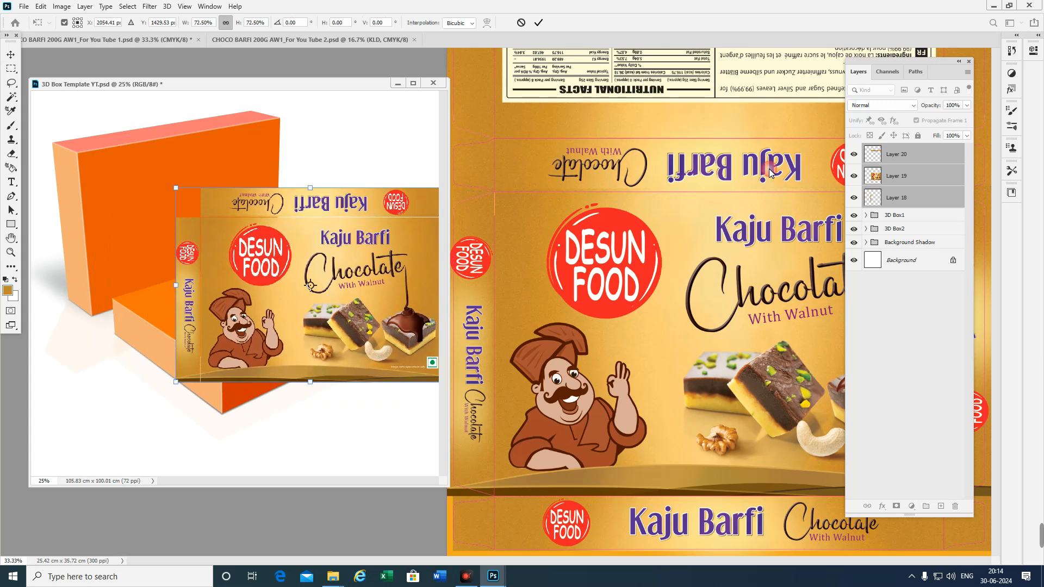
{"action": "key", "text": "Escape"}
- Close both CHOCO BARFI artwork files and enlarge the 3D Box Template YT.psd window to show the whole canvas
{"action": "left_click", "coordinate": [722, 149]}
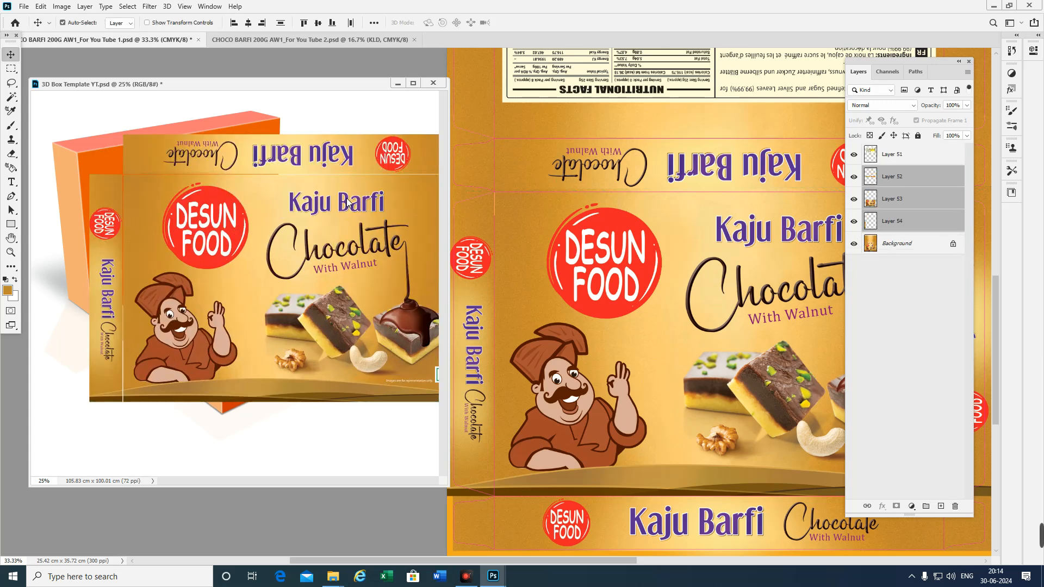
{"action": "left_click", "coordinate": [650, 209]}
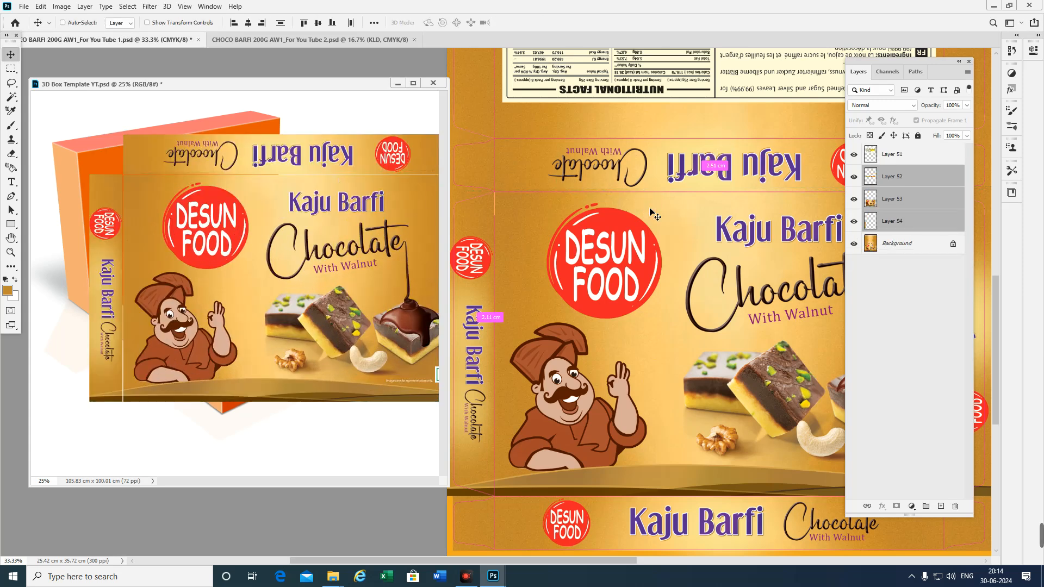
{"action": "key", "text": "ctrl+w"}
{"action": "left_click", "coordinate": [518, 224]}
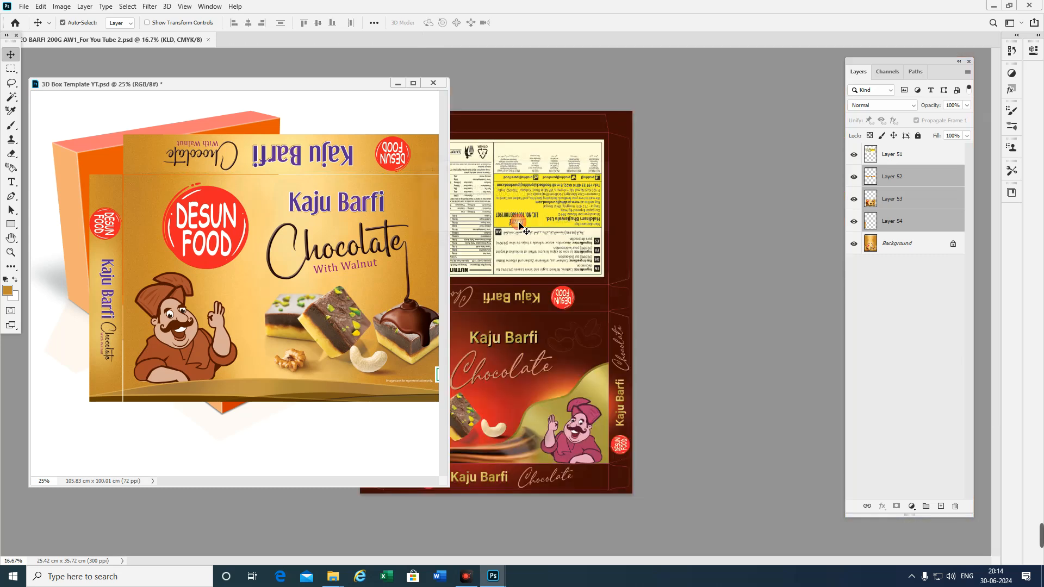
{"action": "left_click", "coordinate": [628, 139]}
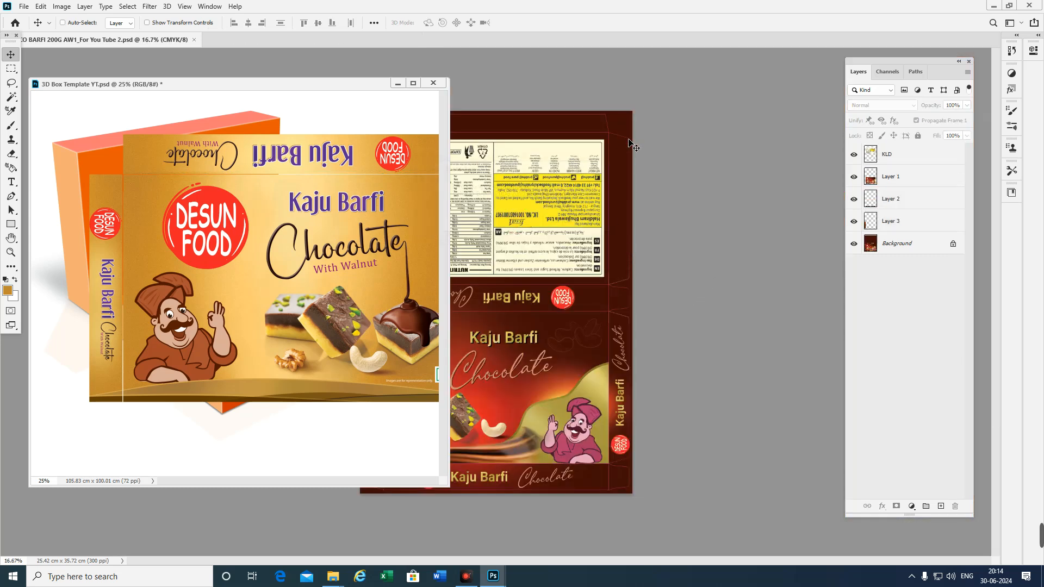
{"action": "key", "text": "ctrl+w"}
{"action": "left_click_drag", "start_coordinate": [449, 487], "coordinate": [800, 560]}
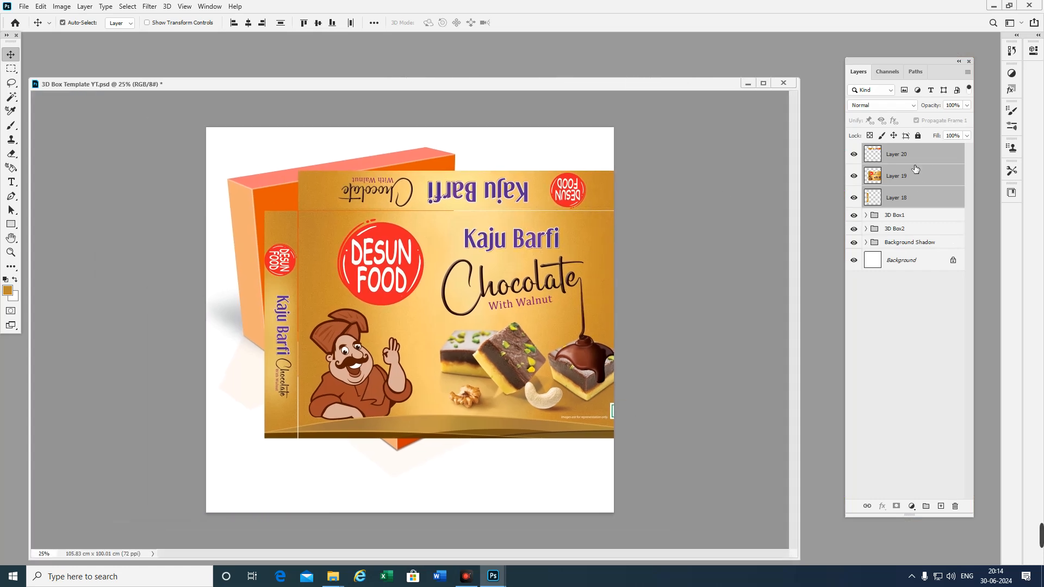
- Scale down the three copied panel layers together with Free Transform and place them over the upright box
{"action": "key", "text": "ctrl+t"}
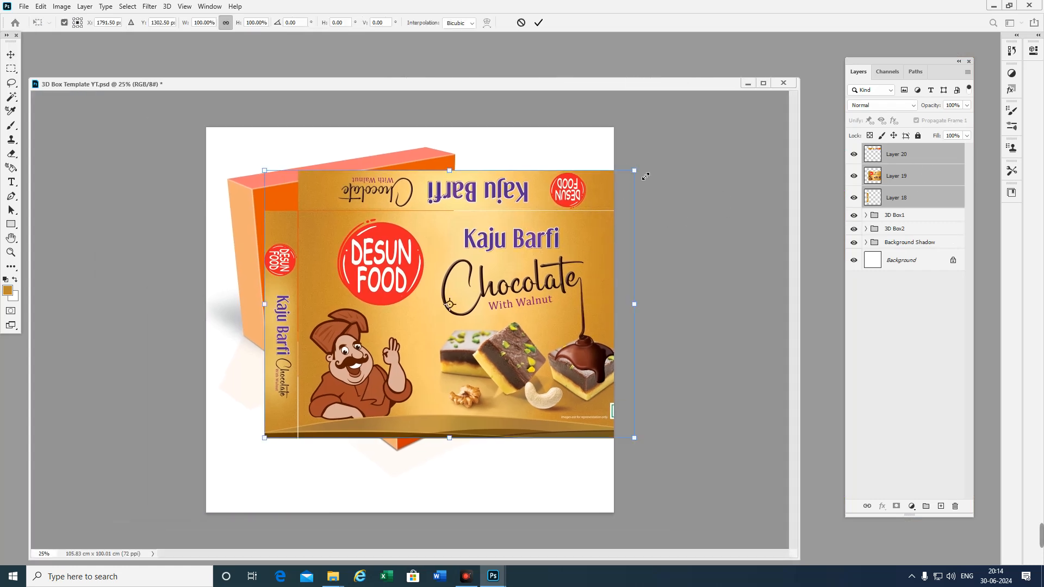
{"action": "left_click_drag", "start_coordinate": [641, 176], "coordinate": [521, 262]}
{"action": "left_click_drag", "start_coordinate": [400, 320], "coordinate": [368, 226]}
{"action": "left_click_drag", "start_coordinate": [483, 164], "coordinate": [458, 180]}
{"action": "left_click", "coordinate": [419, 241]}
{"action": "mouse_move", "coordinate": [419, 241]}
{"action": "left_mouse_down"}
{"action": "mouse_move", "coordinate": [419, 224]}
{"action": "mouse_move", "coordinate": [416, 233]}
{"action": "left_mouse_up"}
{"action": "key", "text": "Return"}
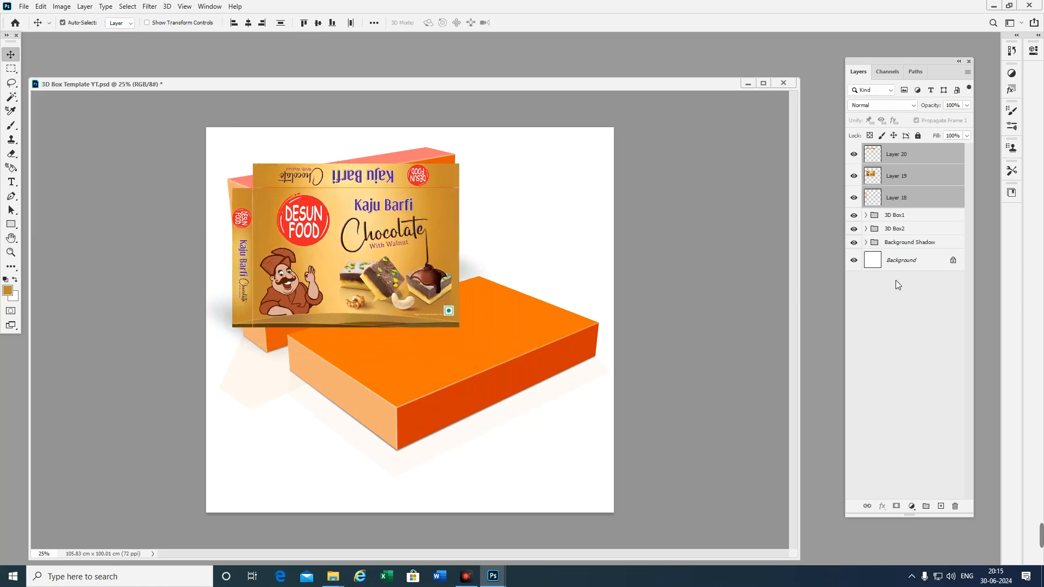
- Hide the 3D Box1 and Background Shadow groups and Layers 18 and 20, leaving the front panel and upright box showing
{"action": "left_click", "coordinate": [936, 216]}
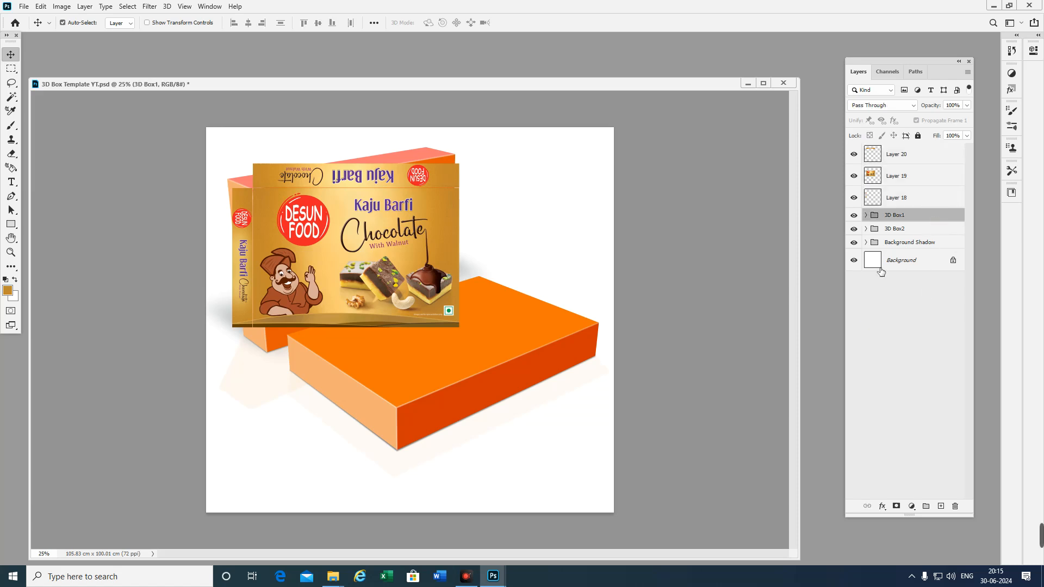
{"action": "left_click", "coordinate": [855, 221]}
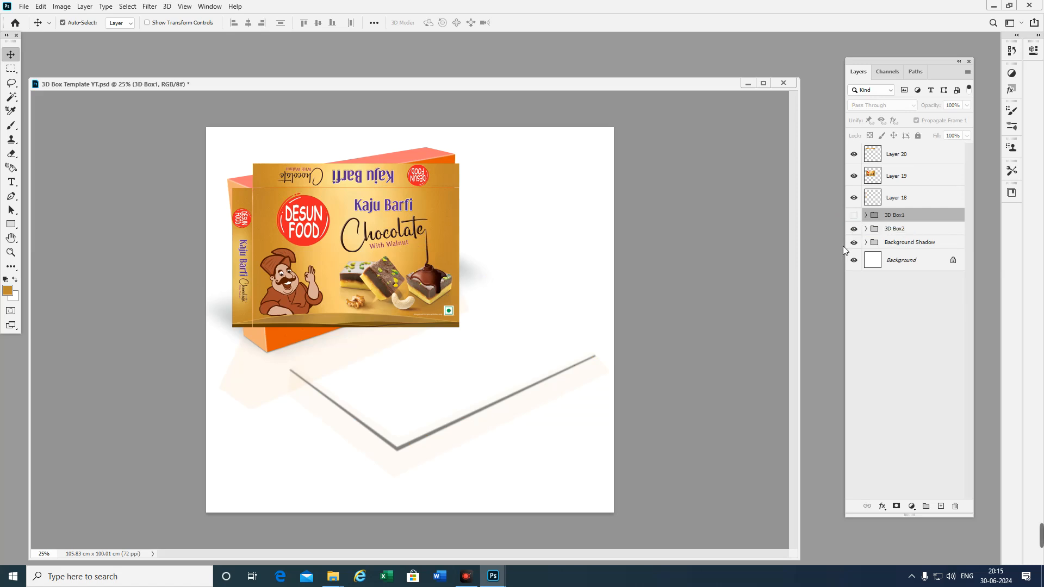
{"action": "left_click", "coordinate": [854, 243]}
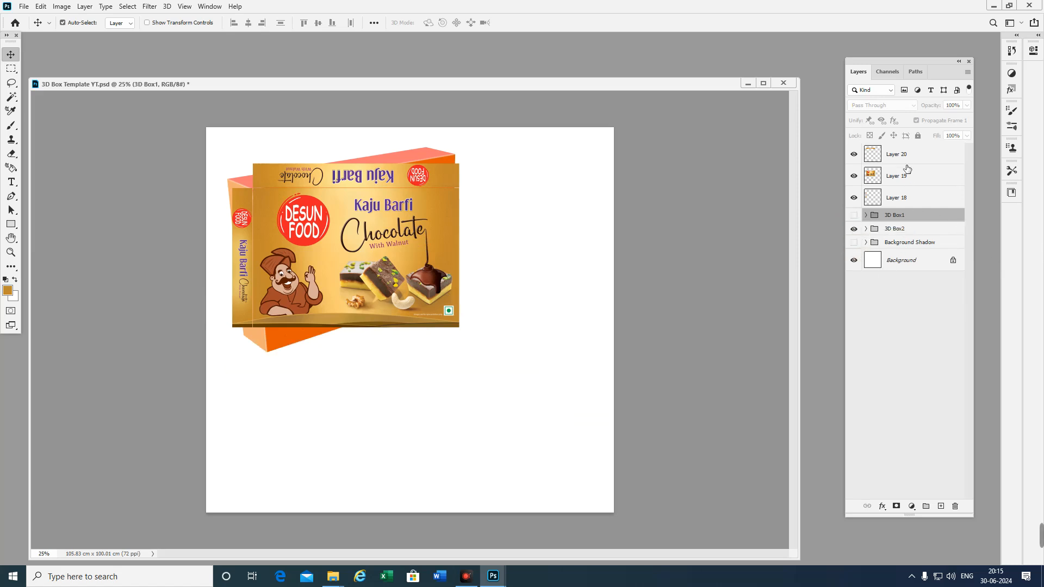
{"action": "left_click", "coordinate": [854, 197]}
{"action": "left_click", "coordinate": [853, 153]}
- Distort the front panel on Layer 19 so its corners match the front face of the upright box
{"action": "left_click", "coordinate": [343, 224]}
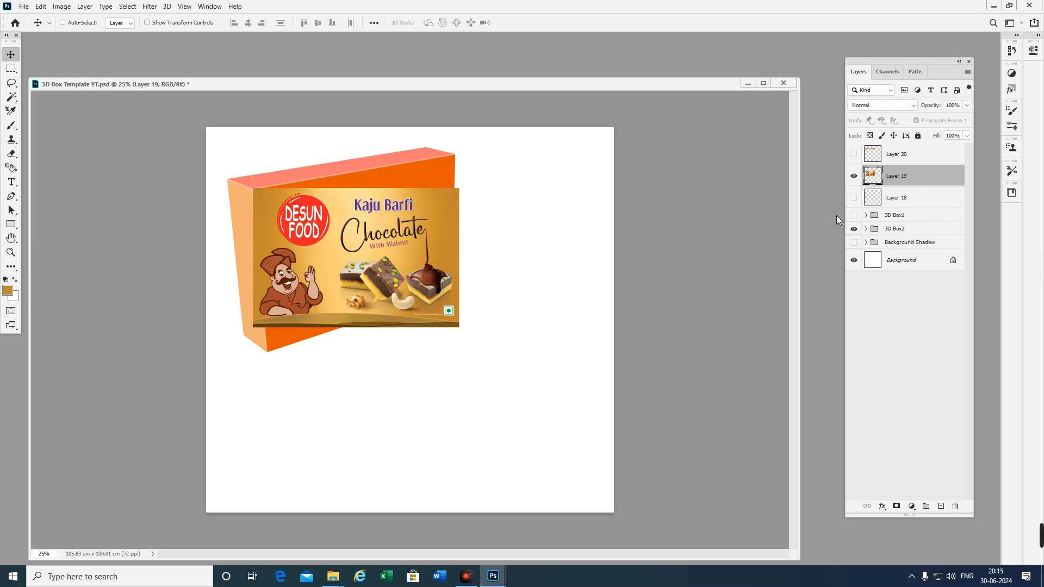
{"action": "key", "text": "ctrl+t"}
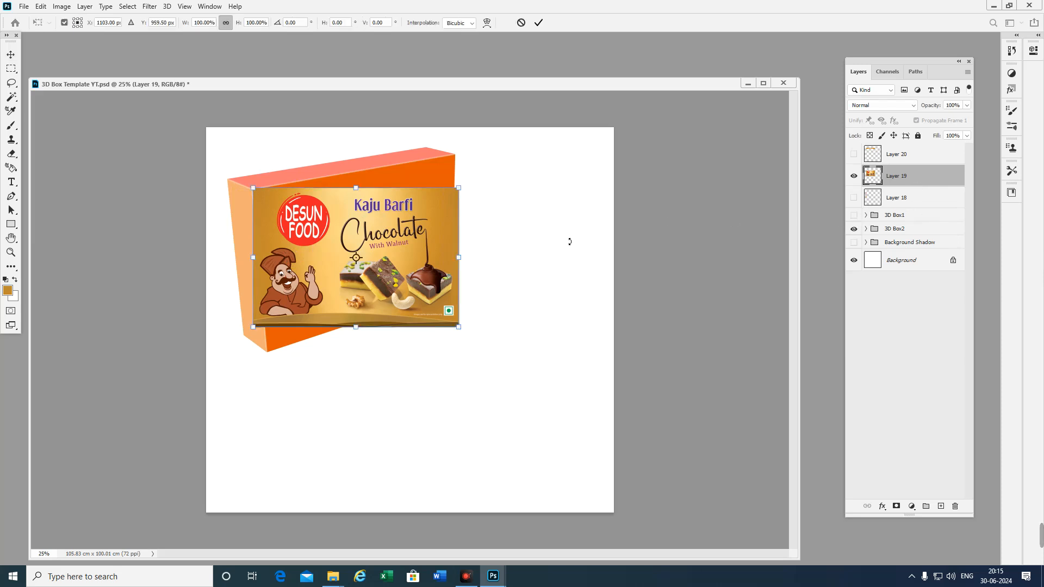
{"action": "left_click_drag", "start_coordinate": [269, 197], "coordinate": [269, 198]}
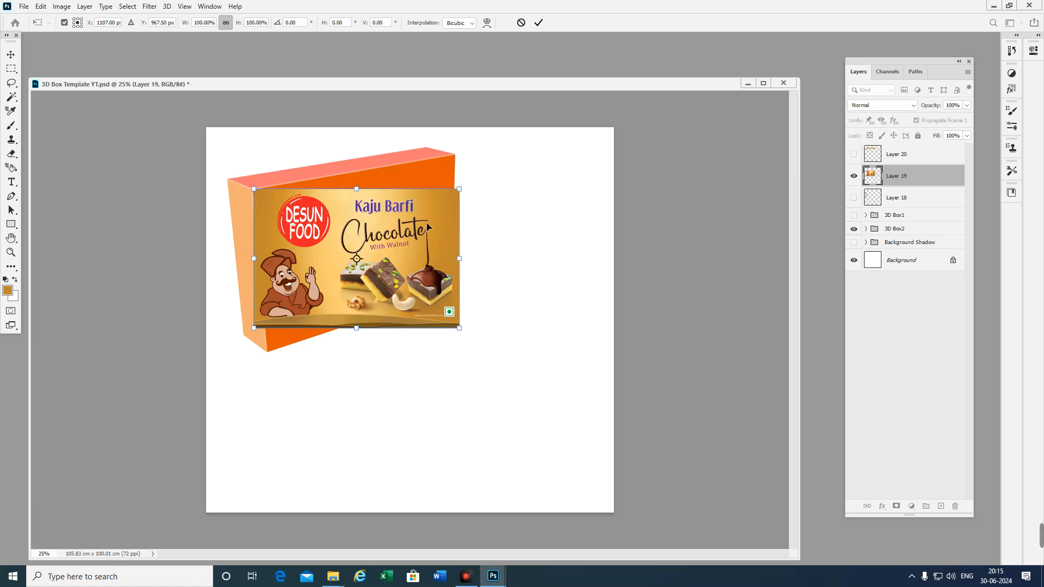
{"action": "right_click", "coordinate": [411, 231]}
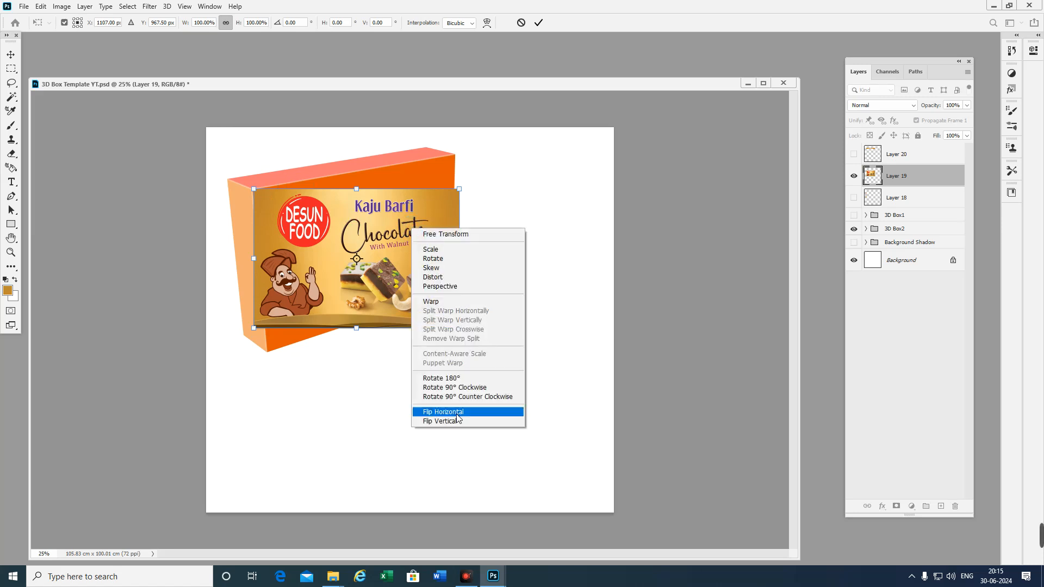
{"action": "left_click", "coordinate": [438, 278]}
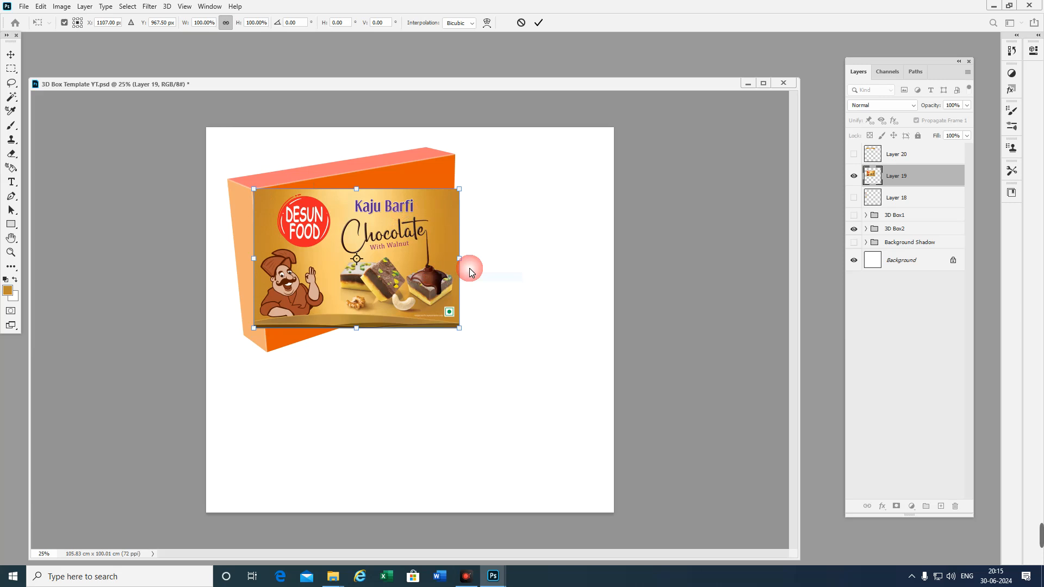
{"action": "left_click_drag", "start_coordinate": [461, 263], "coordinate": [455, 223]}
{"action": "left_click_drag", "start_coordinate": [253, 328], "coordinate": [266, 355]}
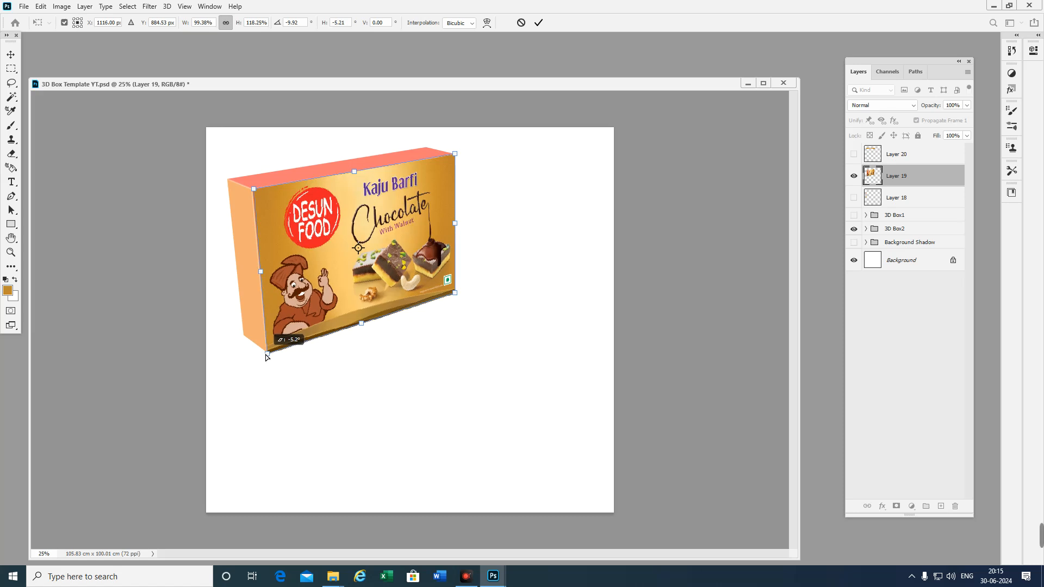
- Fine-tune the distorted front panel's corners on Layer 19 to align with the front face edges and apply the transform
{"action": "scroll", "coordinate": [383, 206], "scroll_direction": "up", "scroll_amount": 3}
{"action": "left_click_drag", "start_coordinate": [494, 226], "coordinate": [548, 325]}
{"action": "left_click_drag", "start_coordinate": [637, 163], "coordinate": [639, 168]}
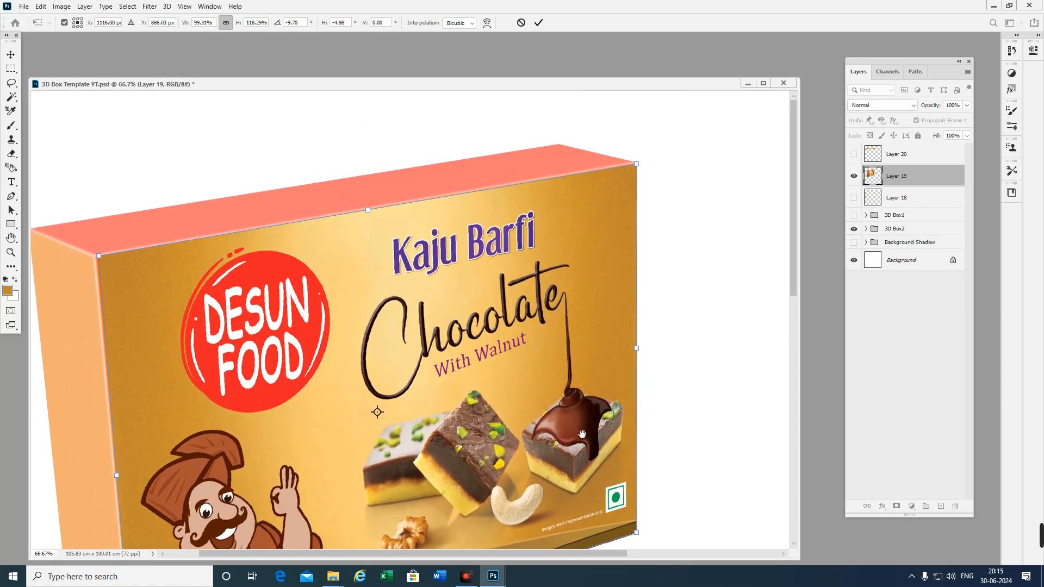
{"action": "scroll", "coordinate": [669, 367], "scroll_direction": "down", "scroll_amount": 5}
{"action": "left_click_drag", "start_coordinate": [667, 357], "coordinate": [657, 352]}
{"action": "left_click_drag", "start_coordinate": [392, 462], "coordinate": [423, 347]}
{"action": "scroll", "coordinate": [224, 362], "scroll_direction": "up", "scroll_amount": 2}
{"action": "mouse_move", "coordinate": [137, 476]}
{"action": "left_mouse_down"}
{"action": "mouse_move", "coordinate": [144, 459]}
{"action": "mouse_move", "coordinate": [136, 466]}
{"action": "left_mouse_up"}
{"action": "left_click", "coordinate": [387, 304], "text": "alt"}
{"action": "left_click", "coordinate": [387, 304], "text": "alt"}
{"action": "left_click", "coordinate": [387, 303], "text": "alt"}
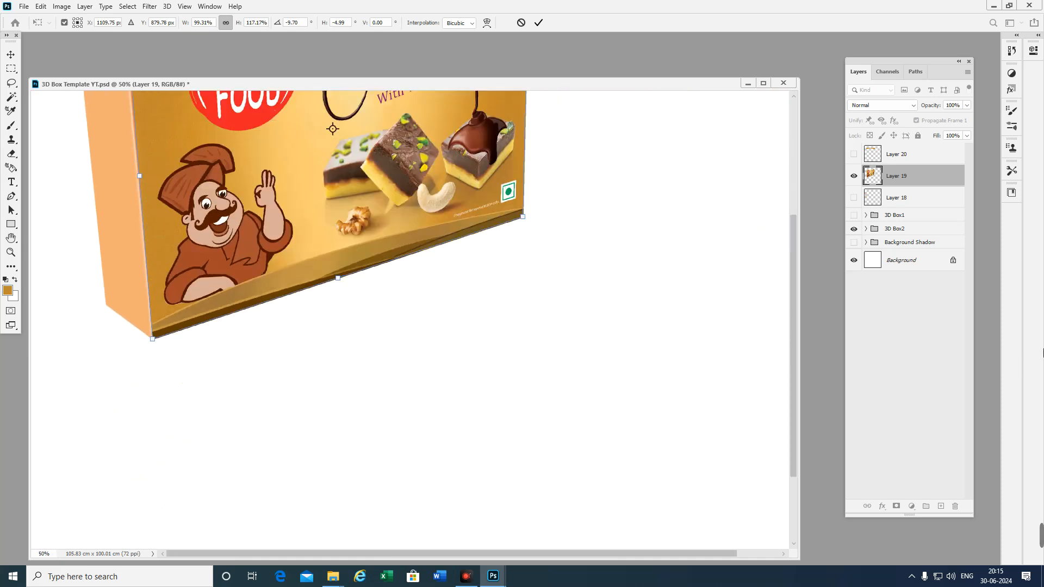
- Expand the 3D Box2 group and hide its Reflect Edge 1 layer
{"action": "left_click", "coordinate": [866, 228]}
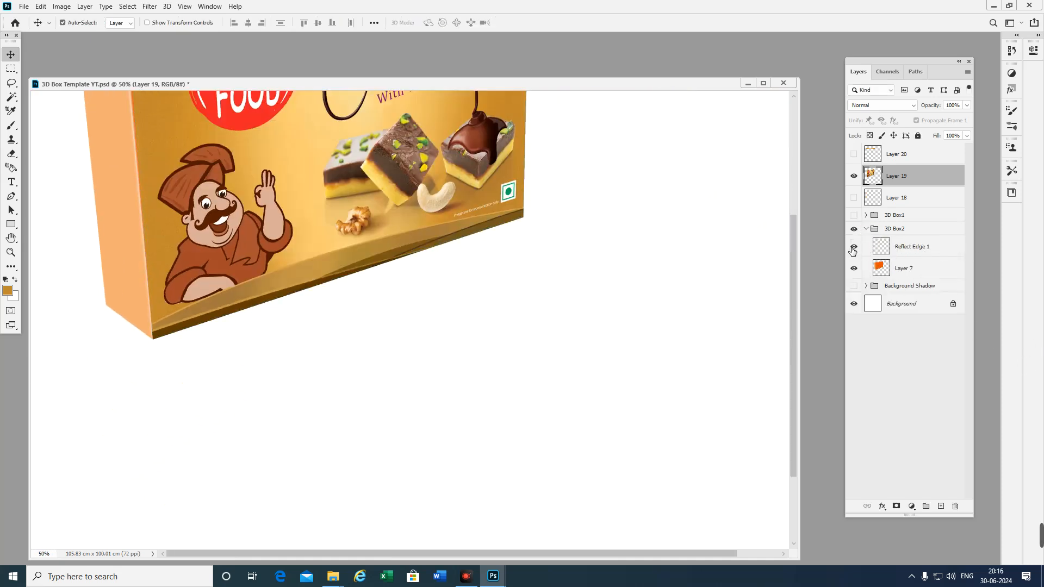
{"action": "left_click", "coordinate": [854, 246]}
{"action": "scroll", "coordinate": [424, 280], "scroll_direction": "up", "scroll_amount": 4}
{"action": "key", "text": "ctrl+space"}
{"action": "left_click", "coordinate": [205, 240], "text": "ctrl"}
{"action": "left_click_drag", "start_coordinate": [163, 222], "coordinate": [285, 237]}
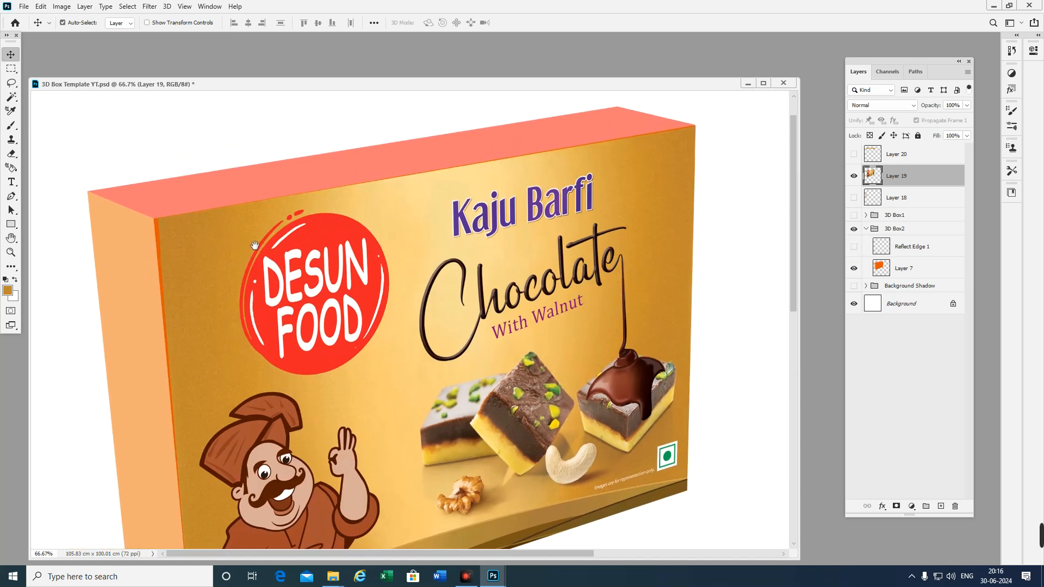
- Show Layer 18 and distort the side panel so its upper corners match the upper edge of the box's side face
{"action": "left_click", "coordinate": [913, 199]}
{"action": "left_click", "coordinate": [854, 198]}
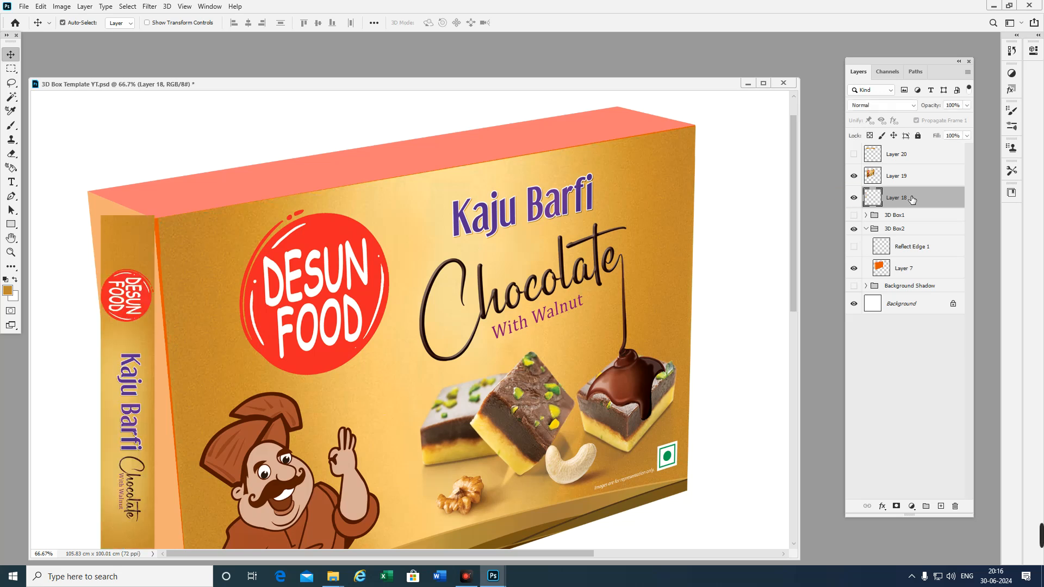
{"action": "key", "text": "ctrl+t"}
{"action": "scroll", "coordinate": [273, 243], "scroll_direction": "down", "scroll_amount": 1}
{"action": "scroll", "coordinate": [274, 243], "scroll_direction": "down", "scroll_amount": 3}
{"action": "right_click", "coordinate": [126, 182]}
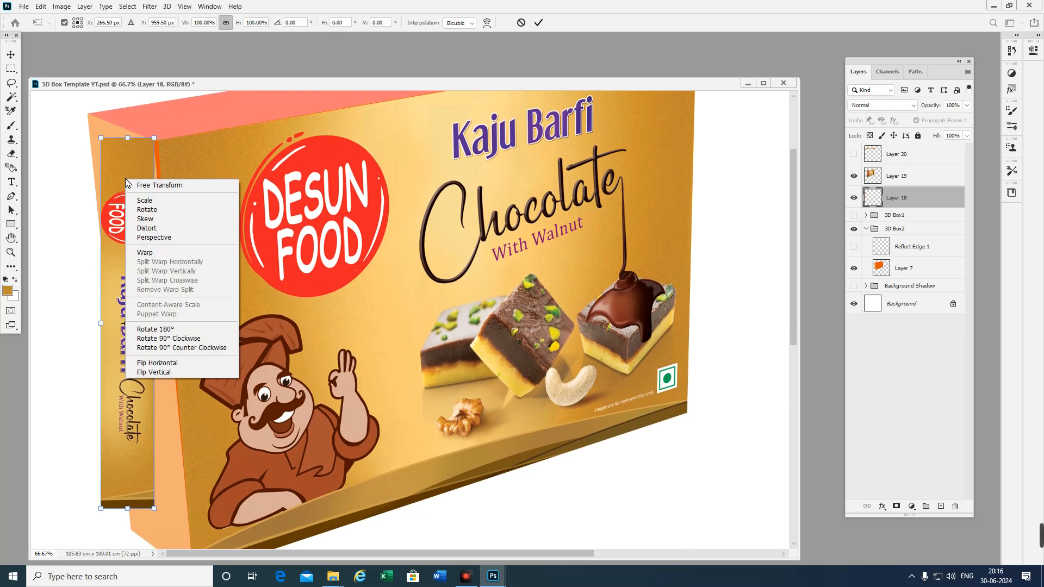
{"action": "left_click", "coordinate": [160, 229]}
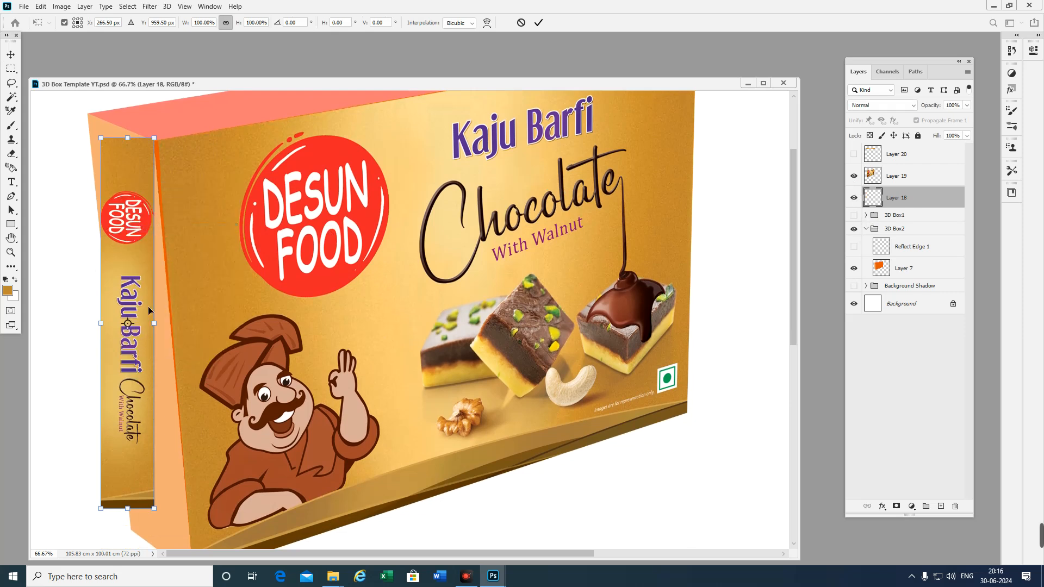
{"action": "left_click_drag", "start_coordinate": [132, 169], "coordinate": [135, 173]}
{"action": "left_click_drag", "start_coordinate": [100, 143], "coordinate": [86, 115]}
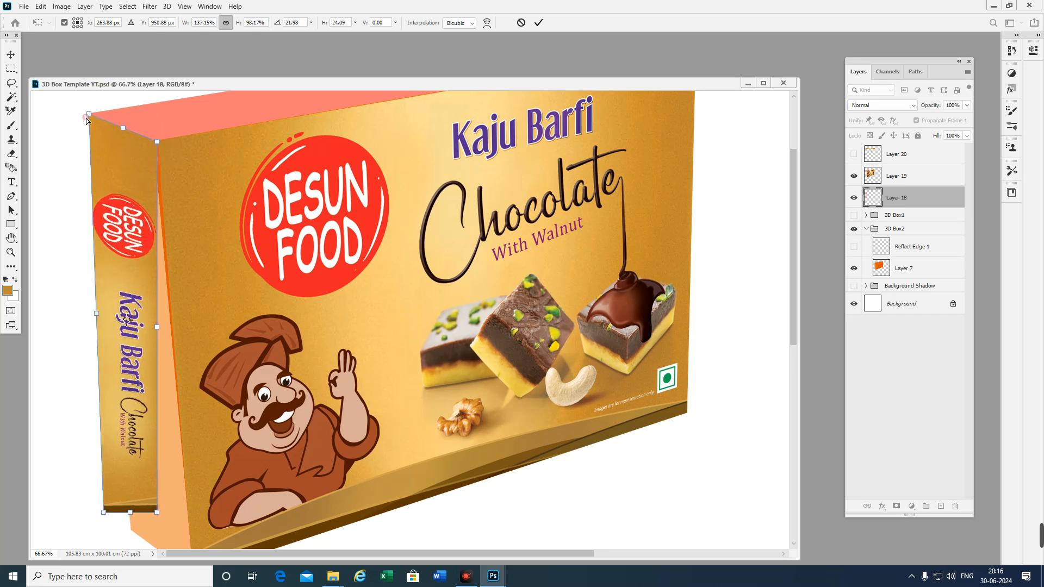
- Distort the side panel's lower corners to match the lower edge of the side face and apply the transform
{"action": "scroll", "coordinate": [242, 458], "scroll_direction": "down", "scroll_amount": 4}
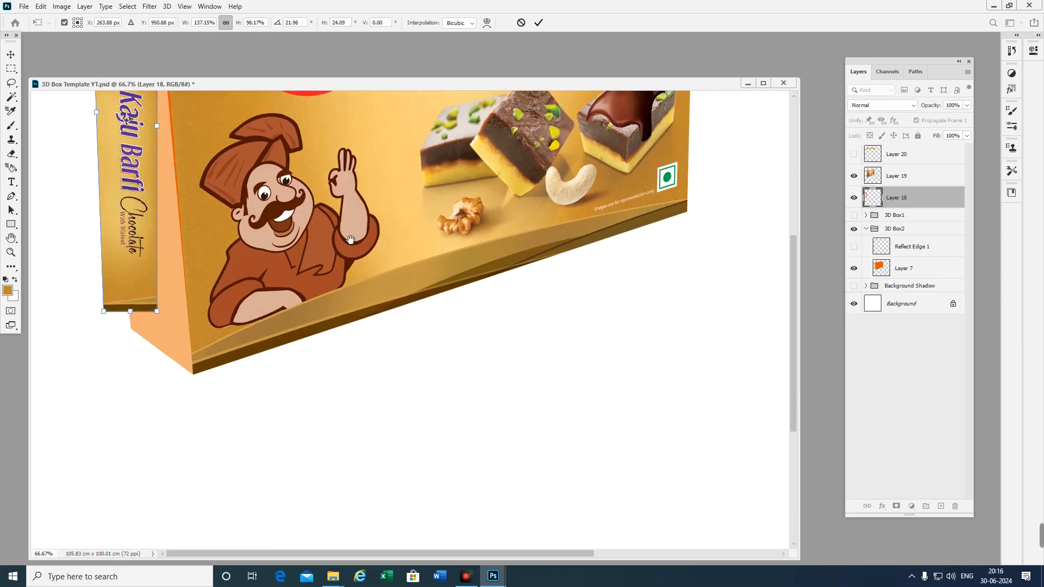
{"action": "mouse_move", "coordinate": [134, 316]}
{"action": "left_mouse_down"}
{"action": "mouse_move", "coordinate": [168, 377]}
{"action": "mouse_move", "coordinate": [131, 328]}
{"action": "left_mouse_up"}
{"action": "left_click", "coordinate": [305, 266], "text": "alt"}
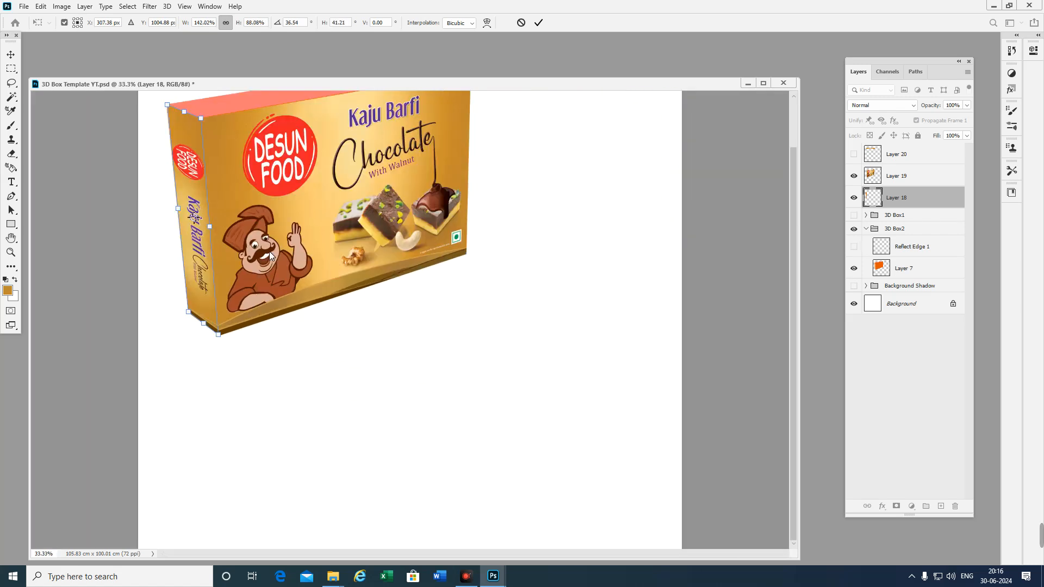
{"action": "key", "text": "Return"}
- Show Layer 20 and move its panel just above the top face of the box
{"action": "left_click", "coordinate": [970, 145]}
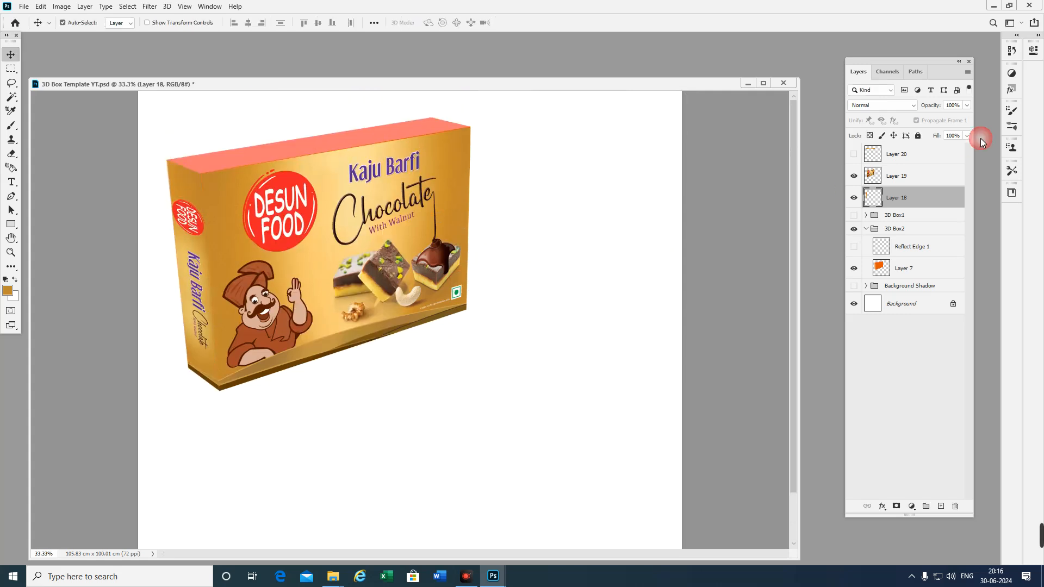
{"action": "left_click", "coordinate": [923, 161]}
{"action": "left_click", "coordinate": [854, 154]}
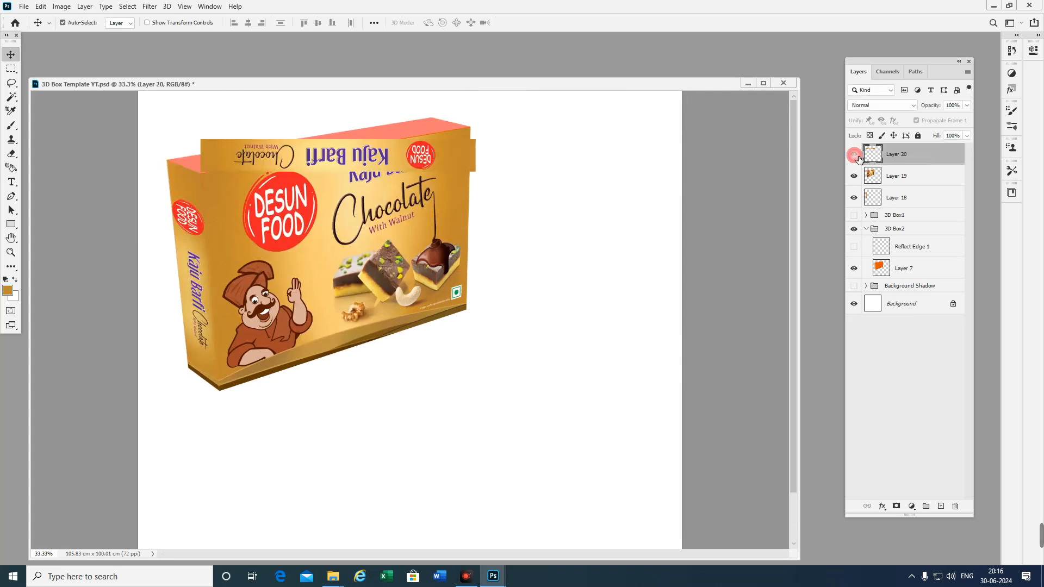
{"action": "left_click_drag", "start_coordinate": [317, 148], "coordinate": [310, 103]}
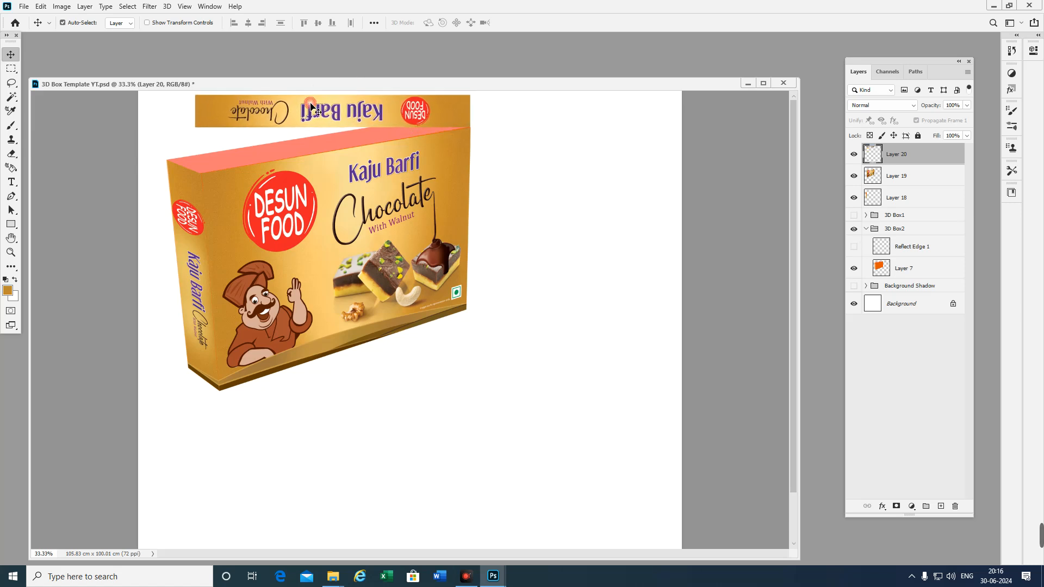
- Distort the Layer 20 panel so its corners roughly match the top face of the box
{"action": "key", "text": "ctrl+t"}
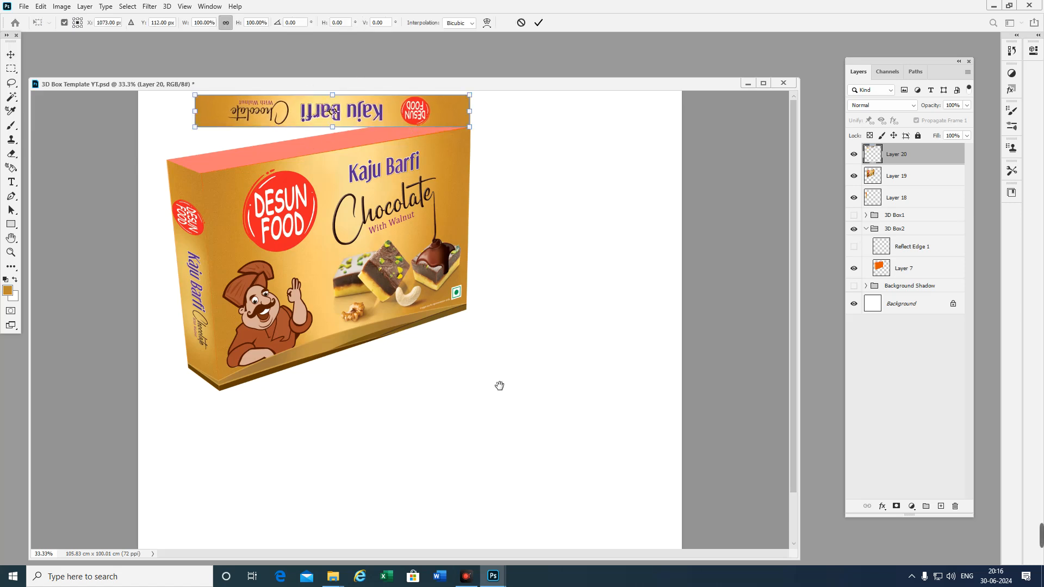
{"action": "right_click", "coordinate": [281, 104]}
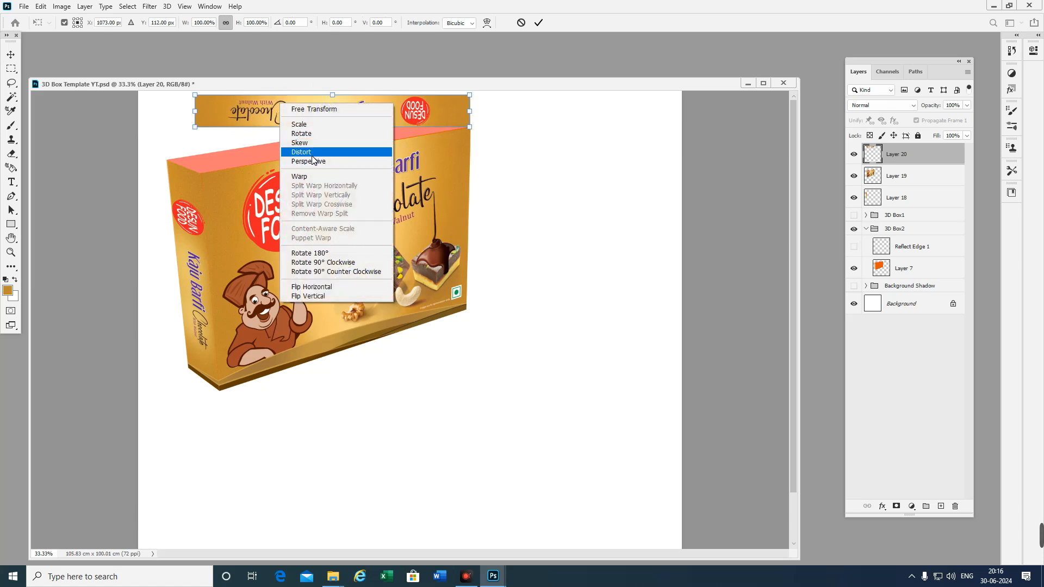
{"action": "left_click", "coordinate": [300, 142]}
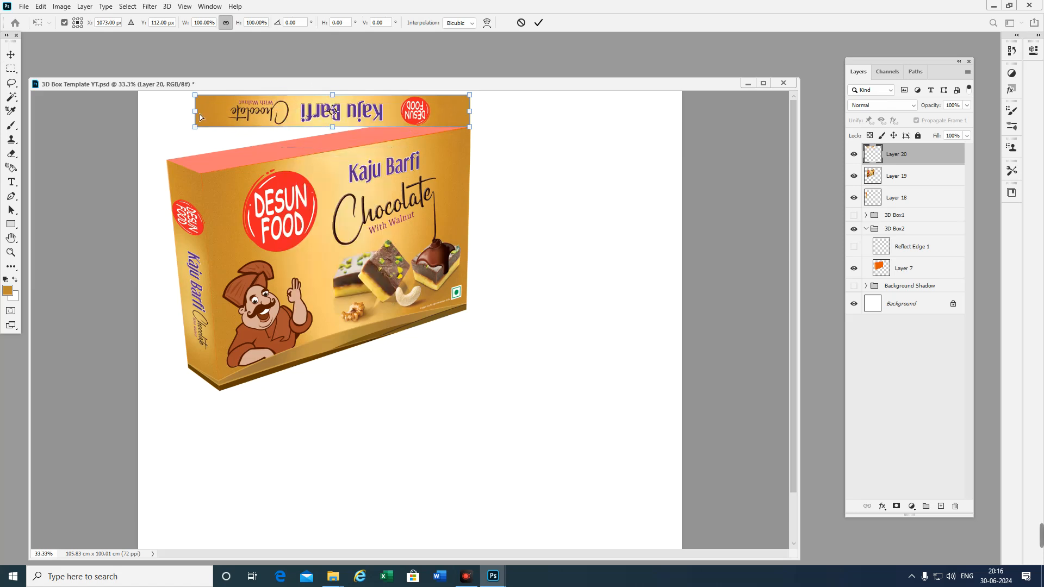
{"action": "left_click_drag", "start_coordinate": [197, 114], "coordinate": [166, 161]}
{"action": "left_click_drag", "start_coordinate": [469, 95], "coordinate": [540, 142]}
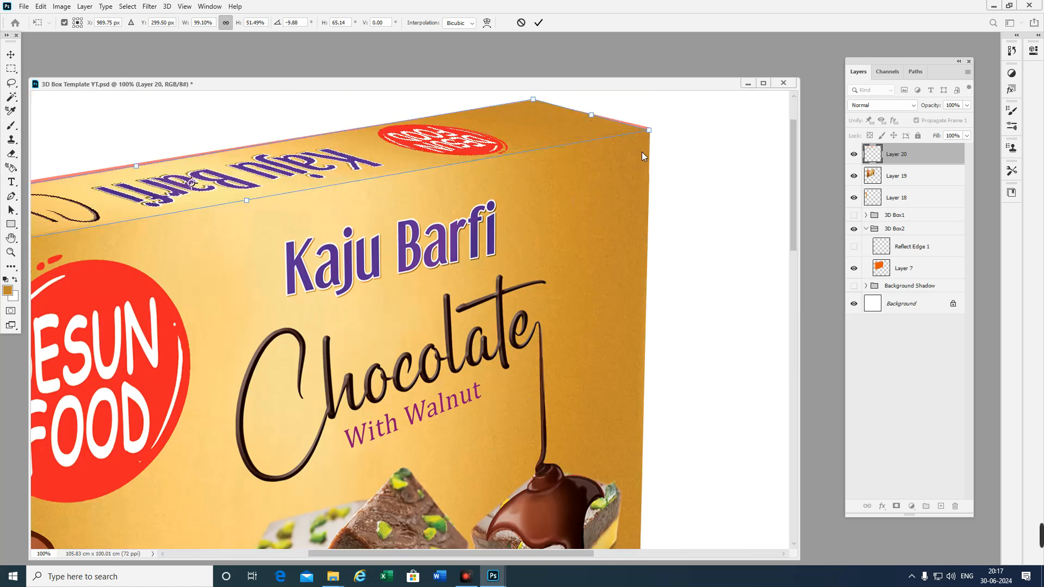
- Fine-tune the top panel's corners to cover the remaining uncovered edges of the top face and apply the transform
{"action": "left_click_drag", "start_coordinate": [650, 139], "coordinate": [649, 132]}
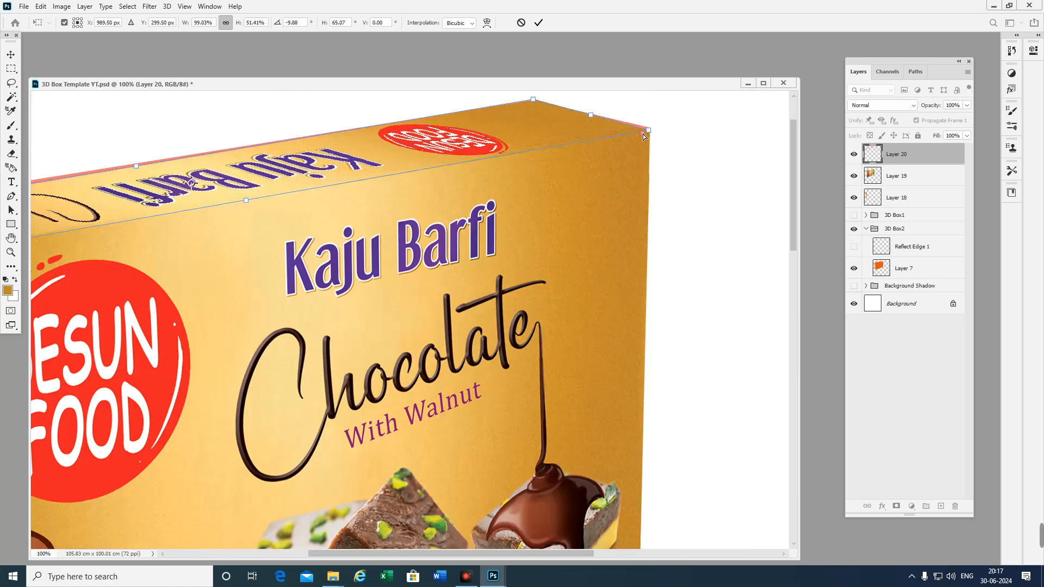
{"action": "left_click_drag", "start_coordinate": [531, 99], "coordinate": [530, 100]}
{"action": "left_click_drag", "start_coordinate": [287, 212], "coordinate": [664, 203]}
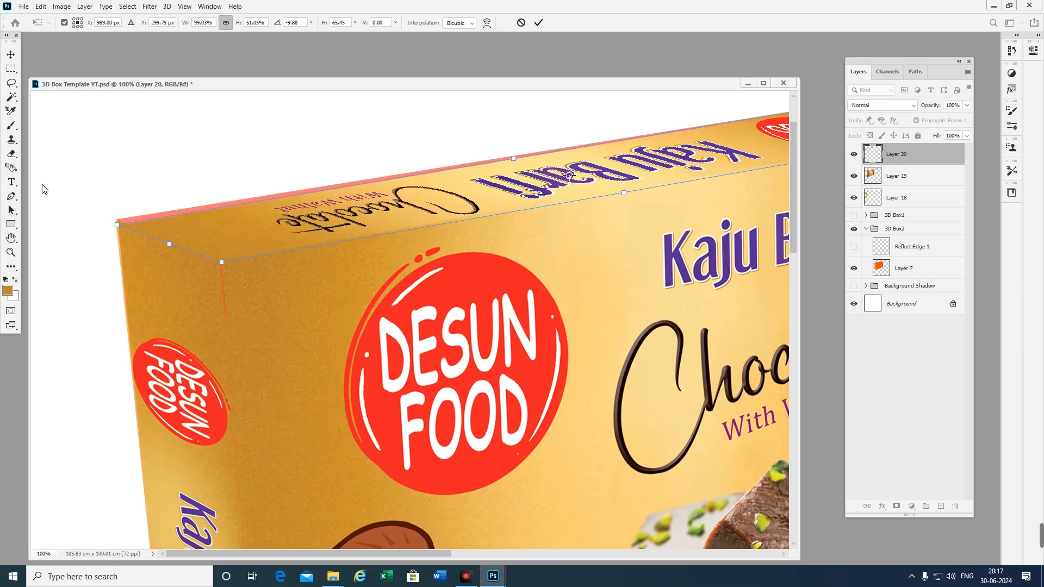
{"action": "left_click_drag", "start_coordinate": [122, 227], "coordinate": [121, 223]}
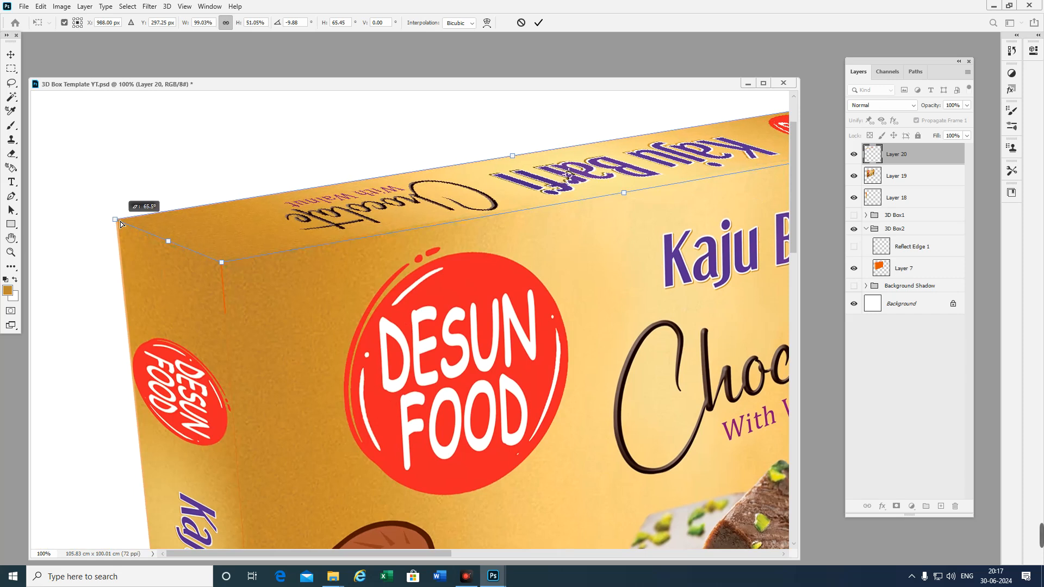
{"action": "key", "text": "Return"}
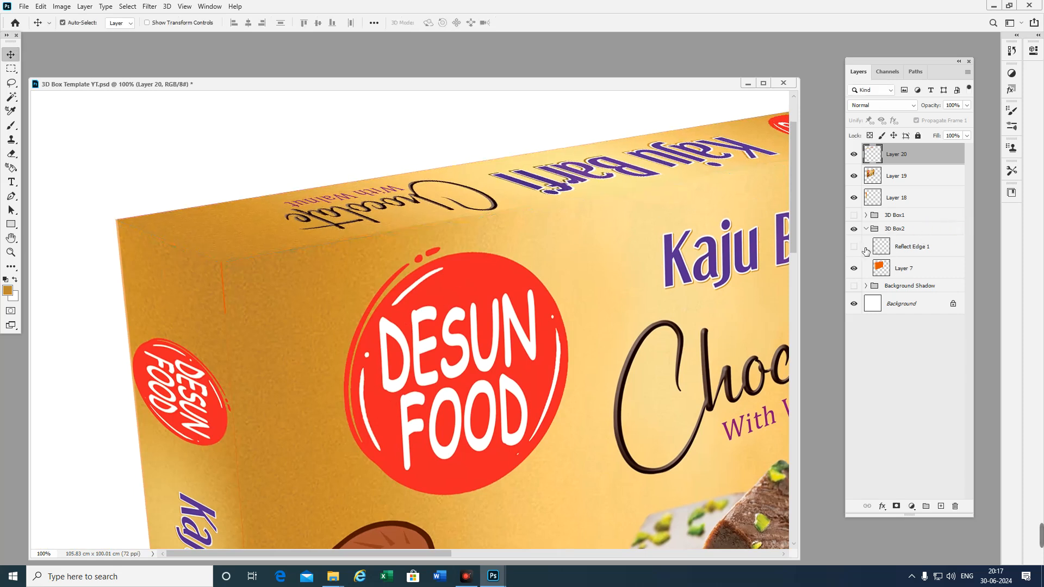
- Move the Reflect Edge 1 layer out of the 3D Box2 group to the top of the layer stack and show it
{"action": "left_click_drag", "start_coordinate": [928, 248], "coordinate": [931, 154]}
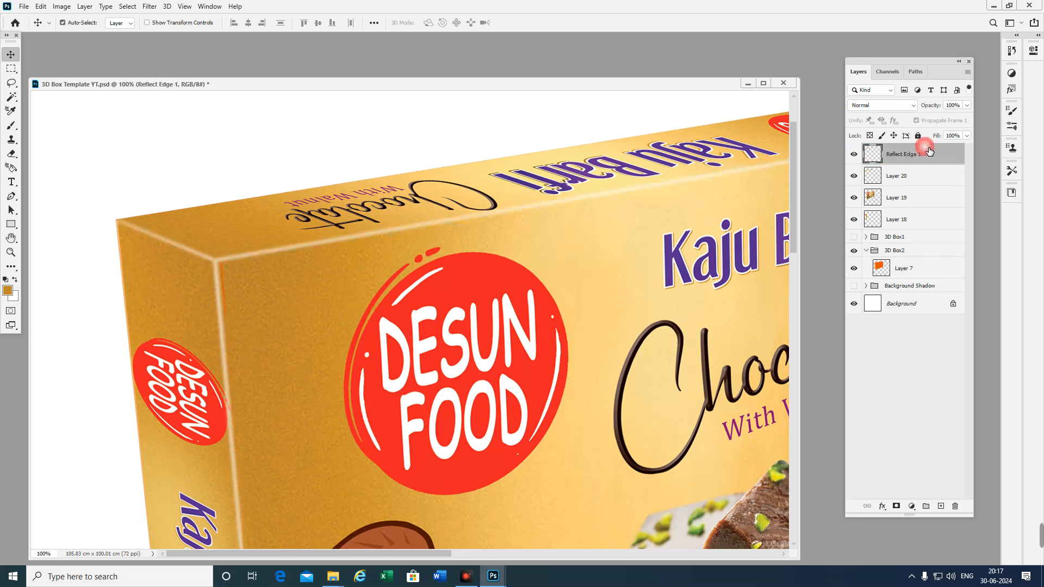
{"action": "key", "text": "ctrl+minus"}
{"action": "key", "text": "ctrl+minus"}
{"action": "key", "text": "ctrl+minus"}
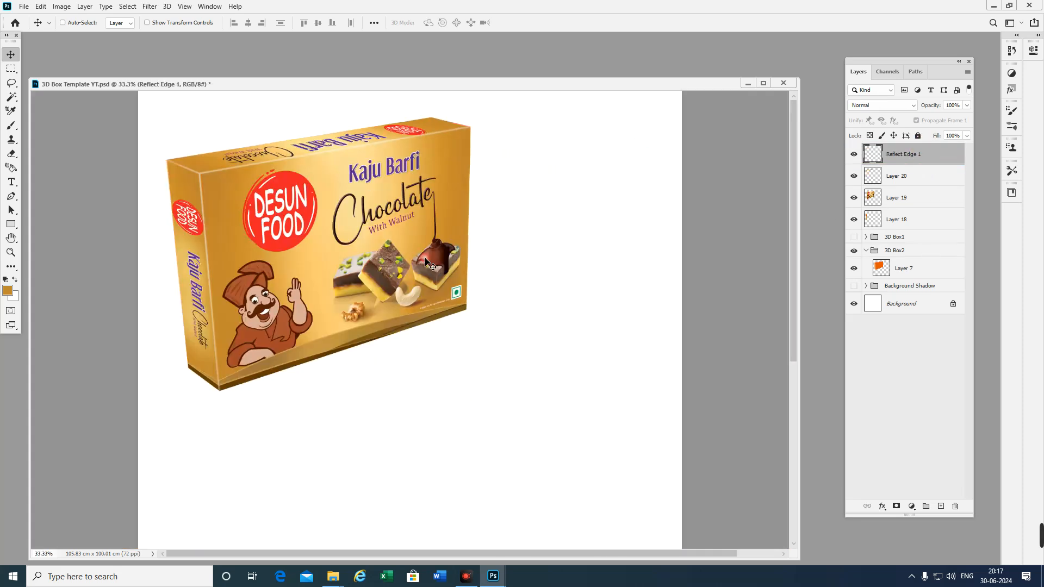
{"action": "left_click", "coordinate": [900, 219]}
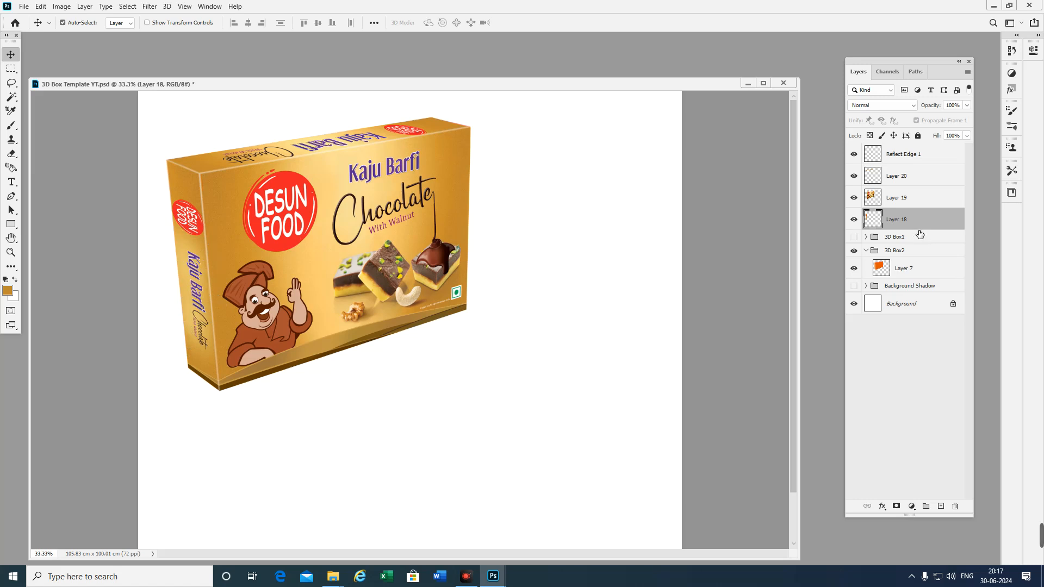
{"action": "key", "text": "ctrl+m"}
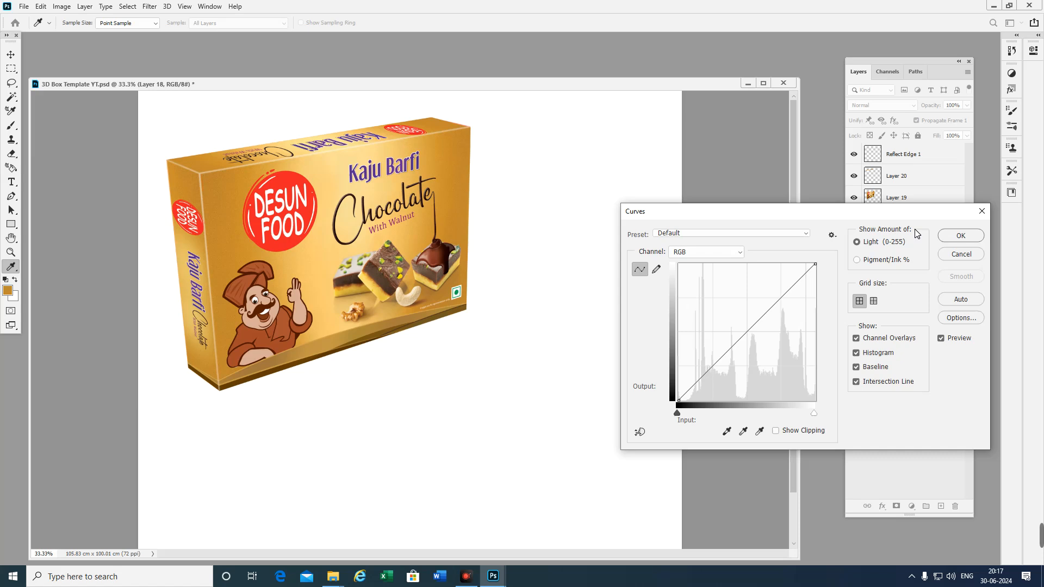
{"action": "left_click_drag", "start_coordinate": [749, 338], "coordinate": [735, 322]}
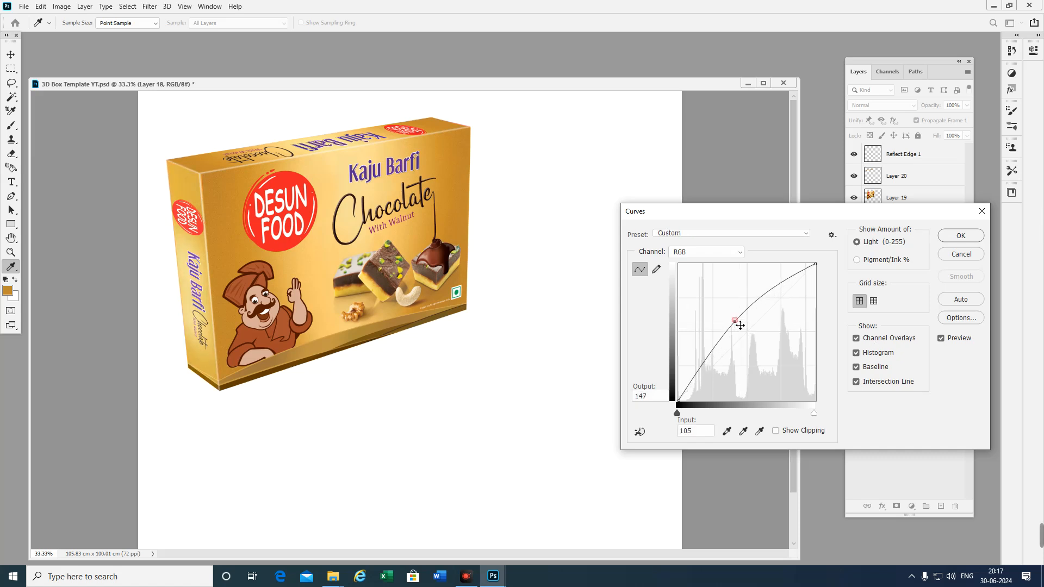
{"action": "left_click", "coordinate": [958, 255]}
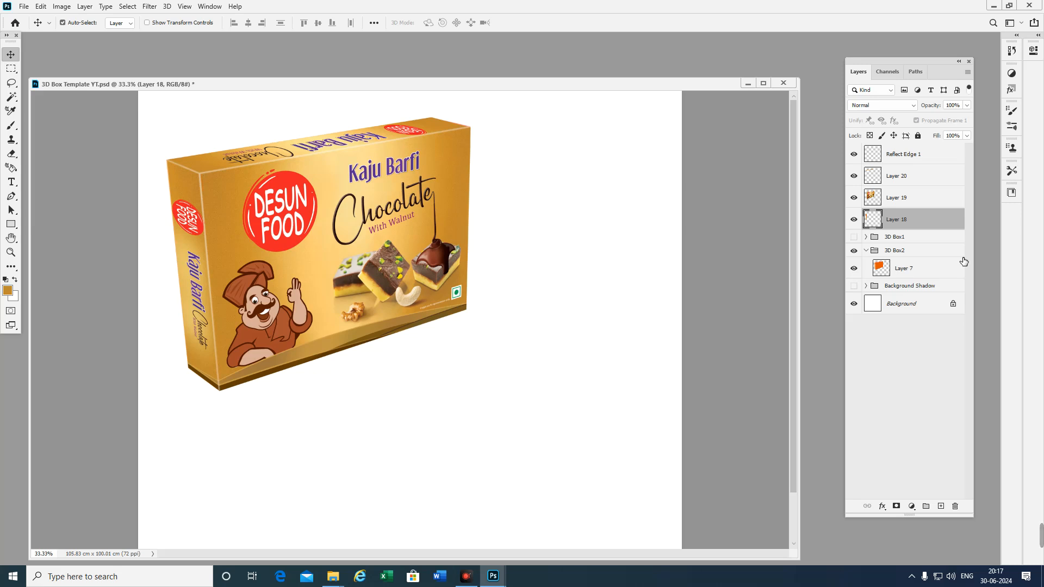
- Darken the top panel on Layer 20 with a Curves adjustment of input 135 to output 115
{"action": "left_click", "coordinate": [898, 182]}
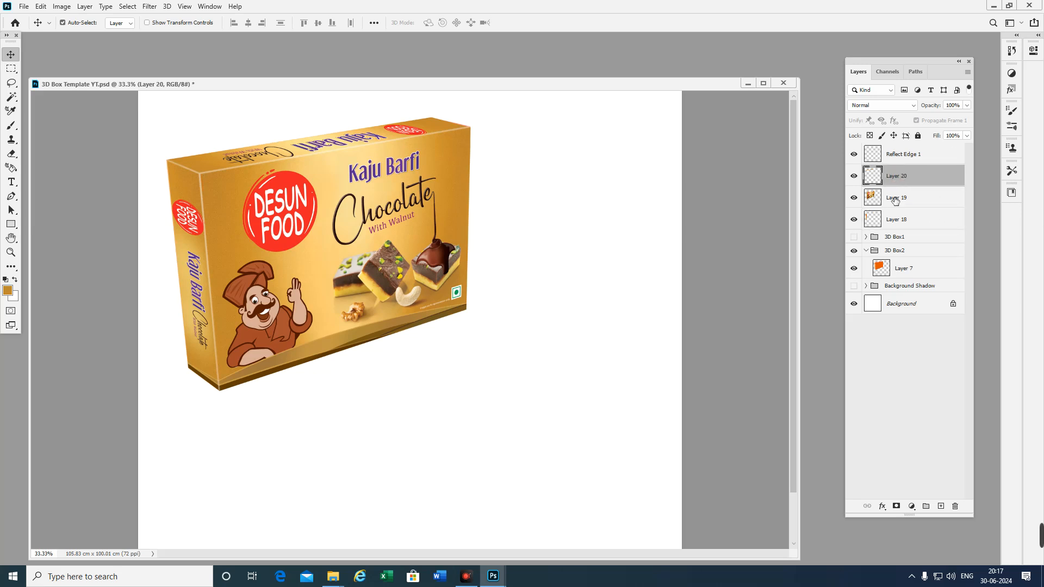
{"action": "key", "text": "ctrl"}
{"action": "key", "text": "ctrl+m"}
{"action": "mouse_move", "coordinate": [749, 341]}
{"action": "left_mouse_down"}
{"action": "mouse_move", "coordinate": [746, 326]}
{"action": "mouse_move", "coordinate": [756, 344]}
{"action": "left_mouse_up"}
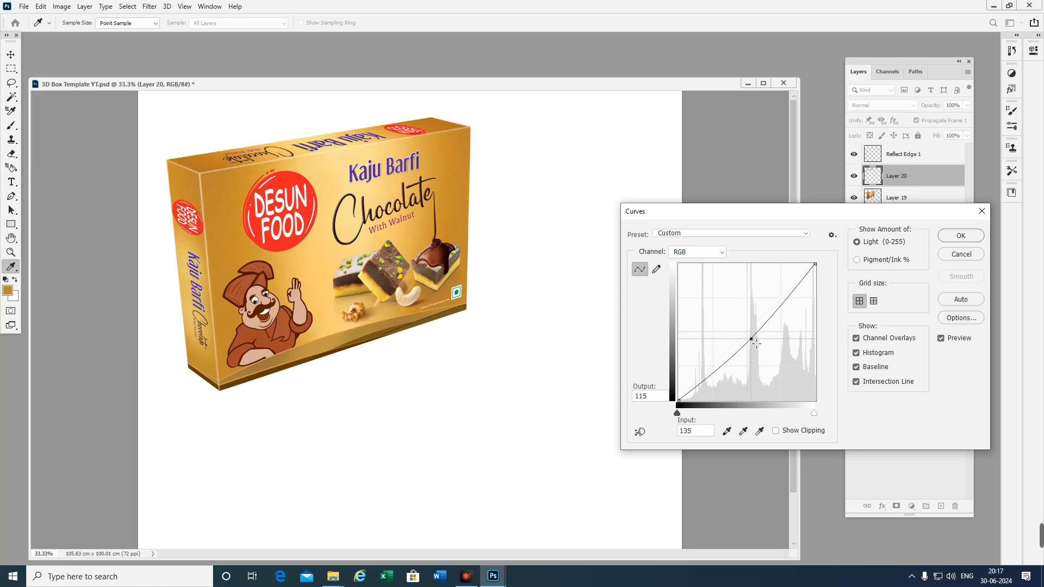
{"action": "left_click", "coordinate": [751, 340]}
{"action": "left_click", "coordinate": [952, 236]}
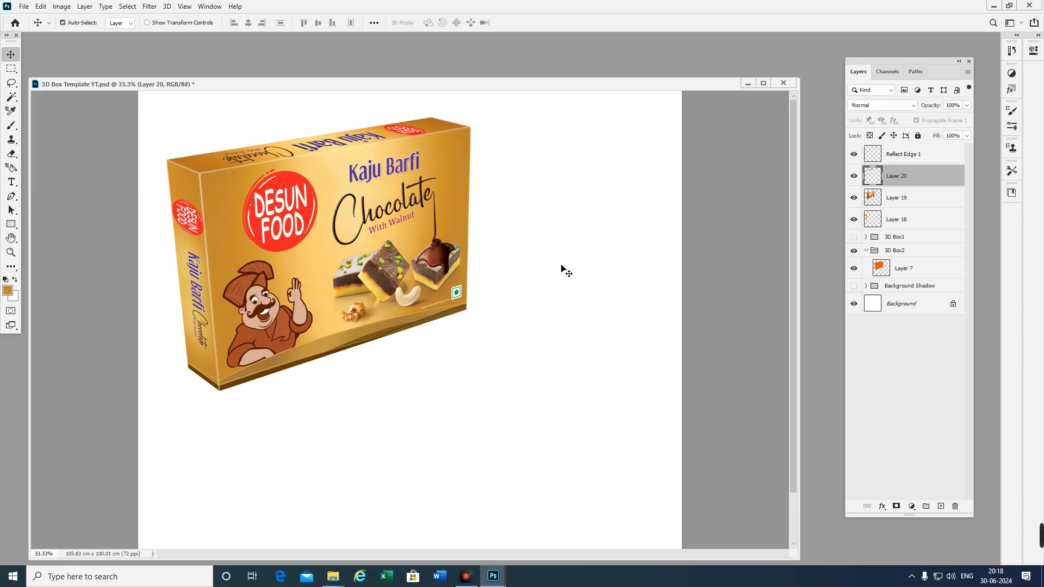
{"action": "left_click", "coordinate": [470, 578]}
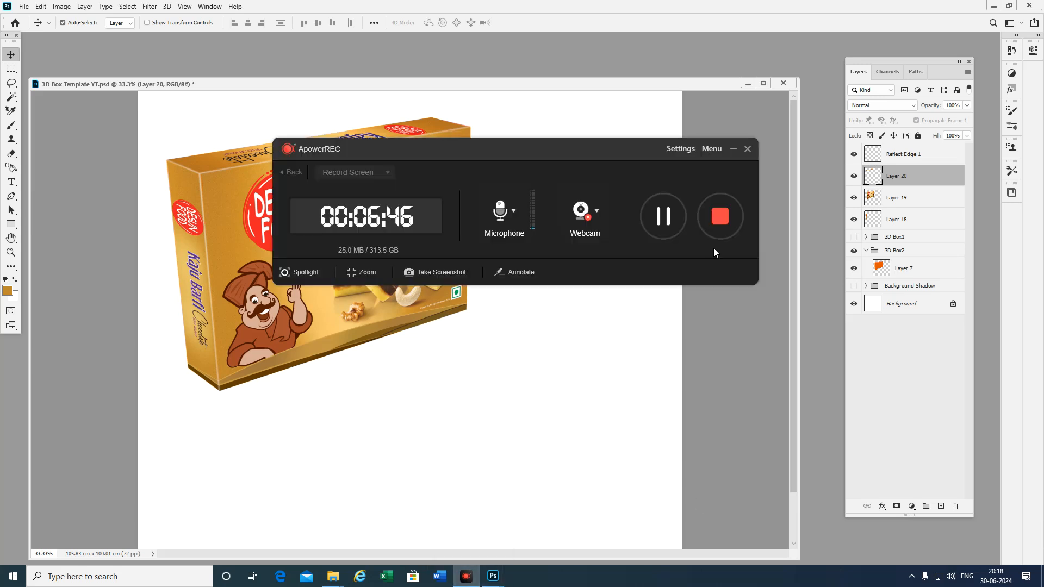